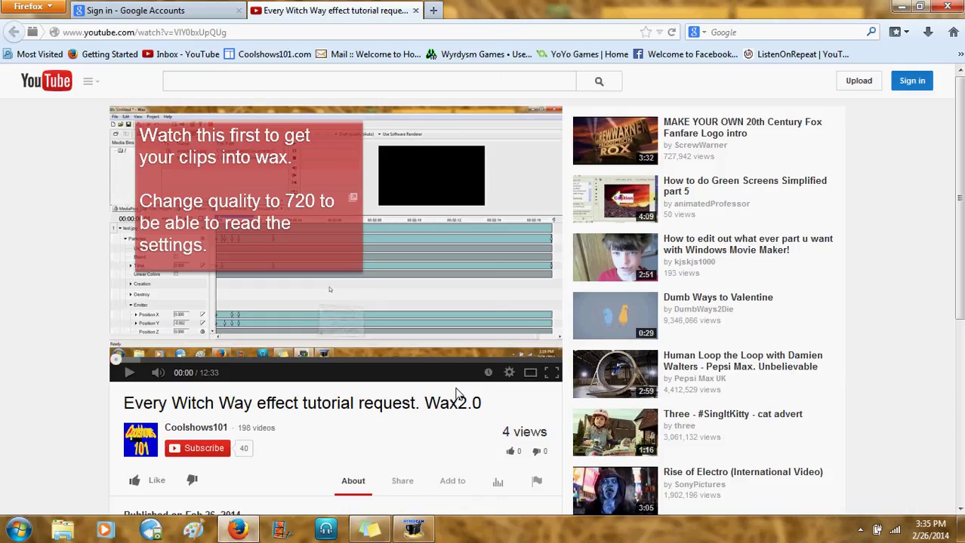
Set the Every Witch Way tutorial video's playback quality to 720p, then close the video's page
left_click(510, 374)
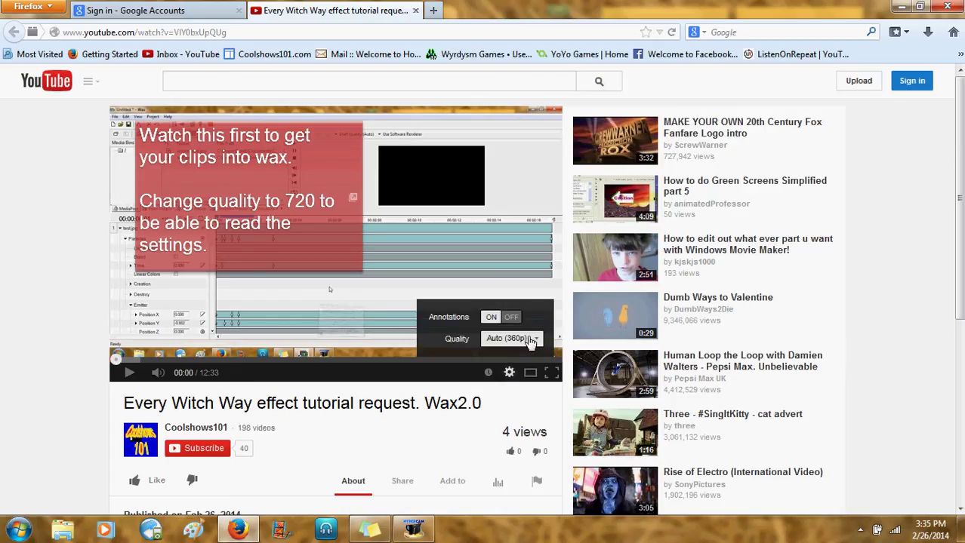
left_click(531, 339)
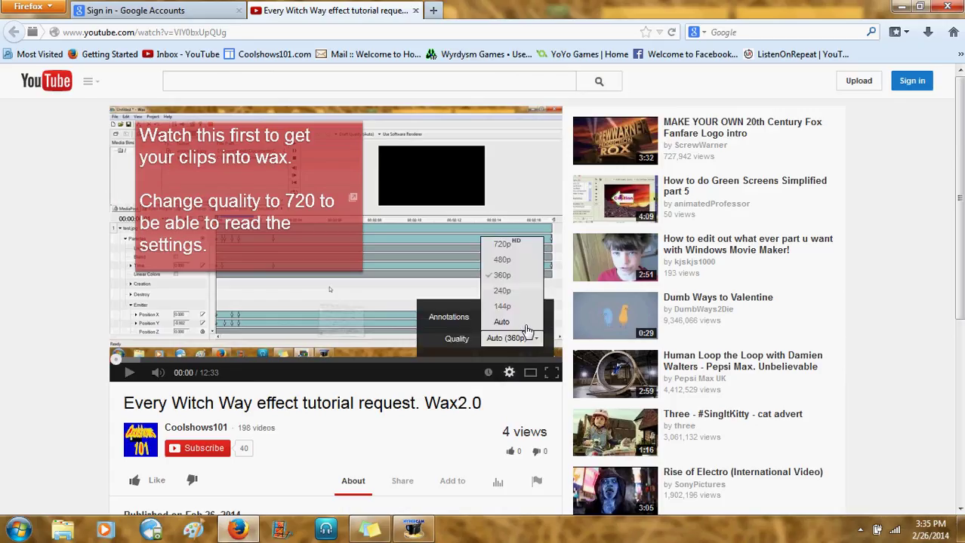
left_click(504, 246)
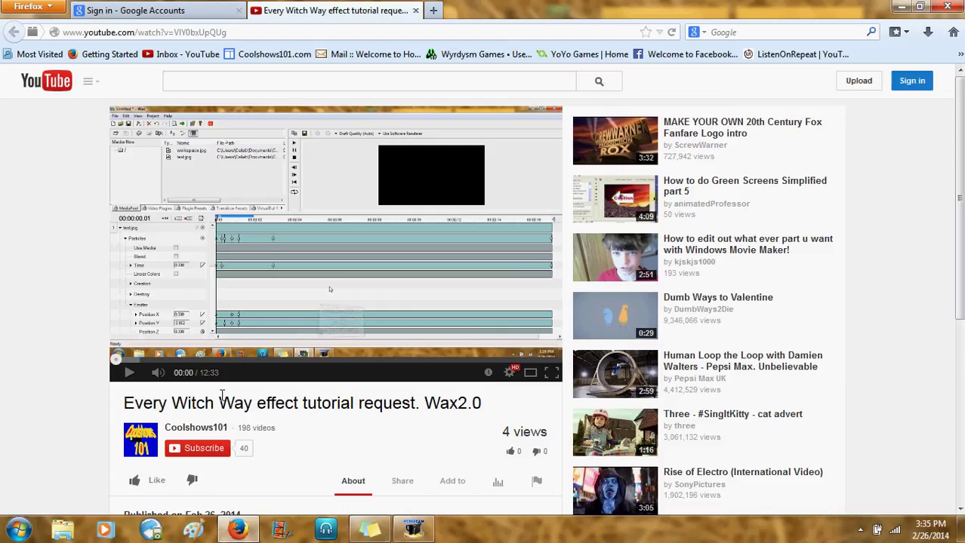
left_click(415, 11)
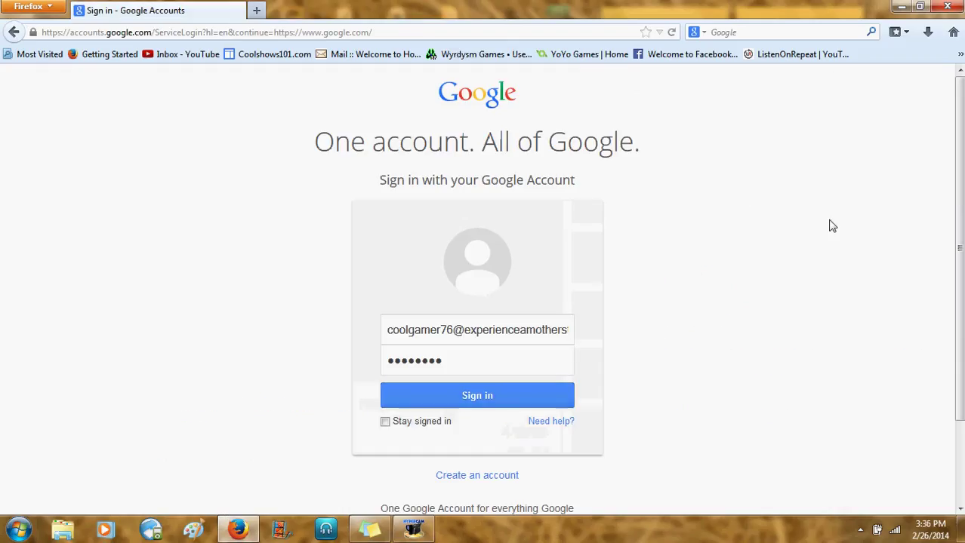
Go to the Google home page and open the account sign-in page
left_click(307, 33)
type("g")
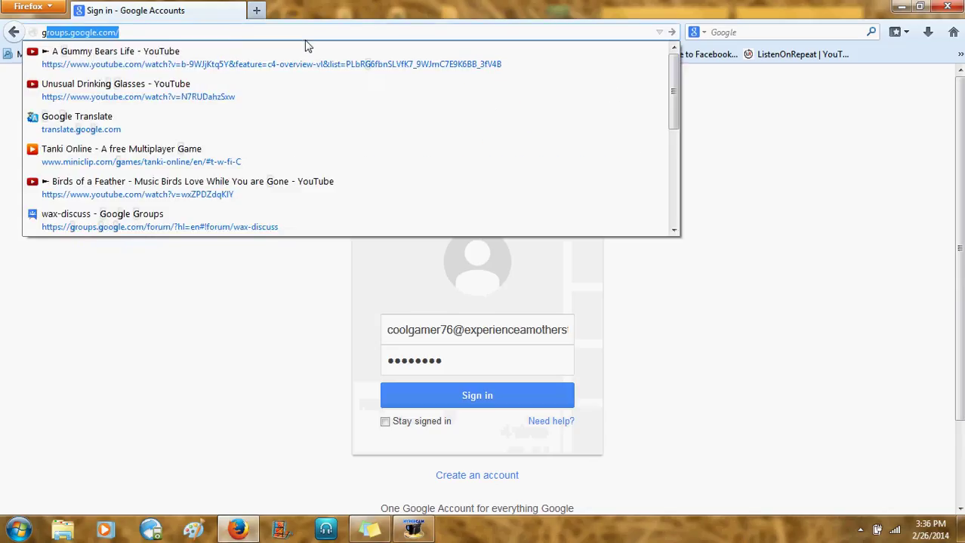
type("oogle")
key("Return")
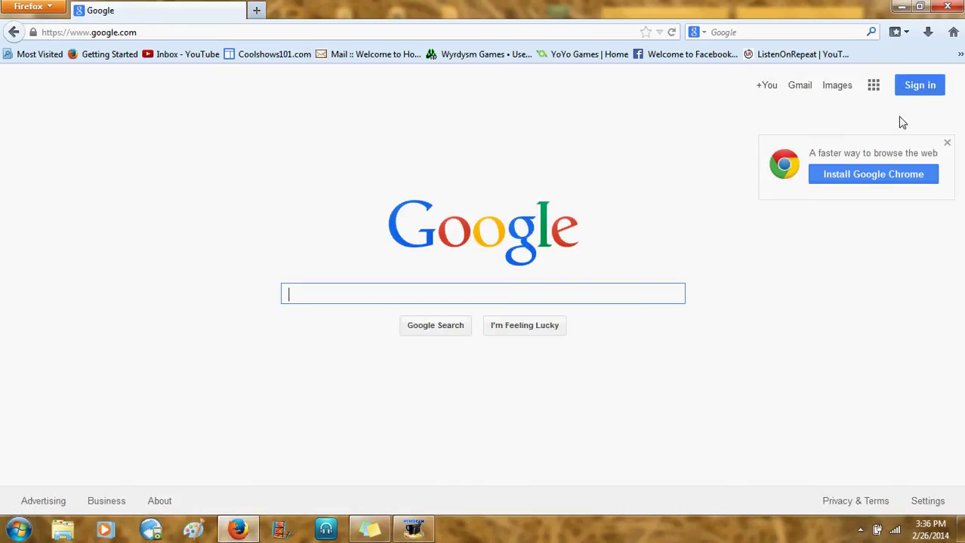
left_click(911, 89)
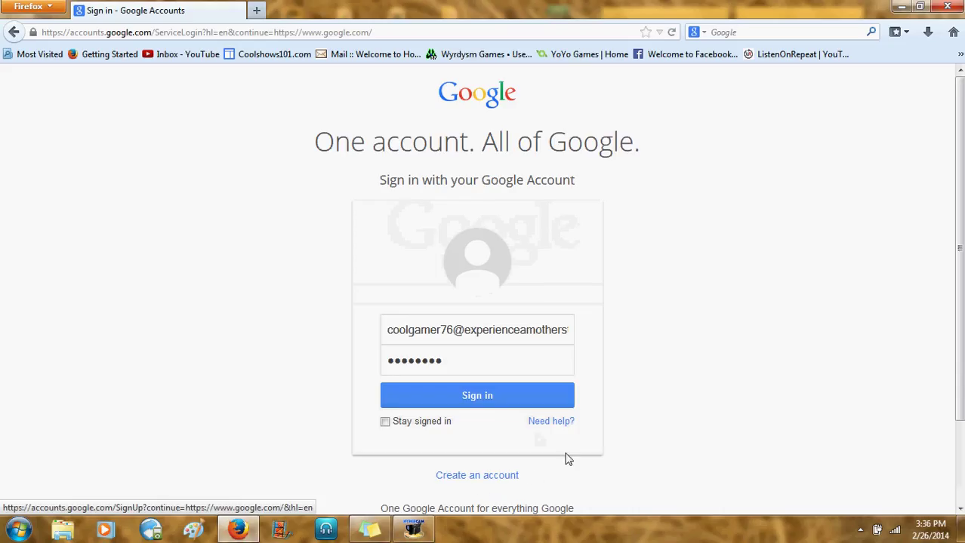
Sign in to the Google account with the credentials already filled in
scroll(670, 448, "down", 2)
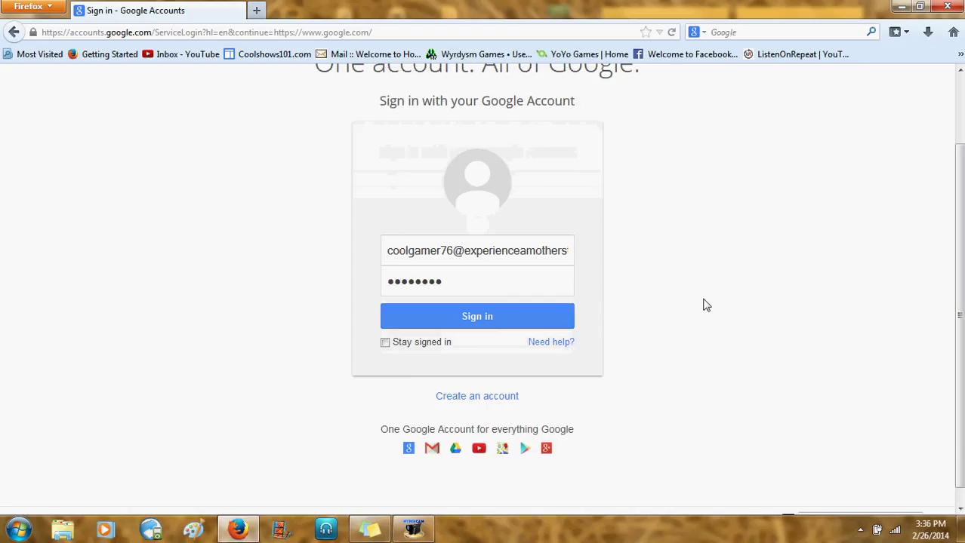
left_click_drag(960, 231, 961, 174)
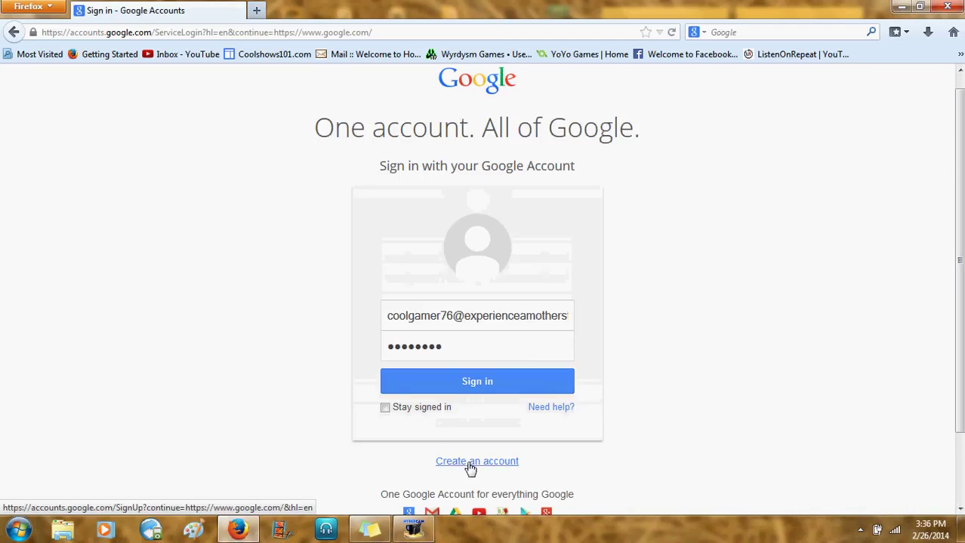
left_click(479, 382)
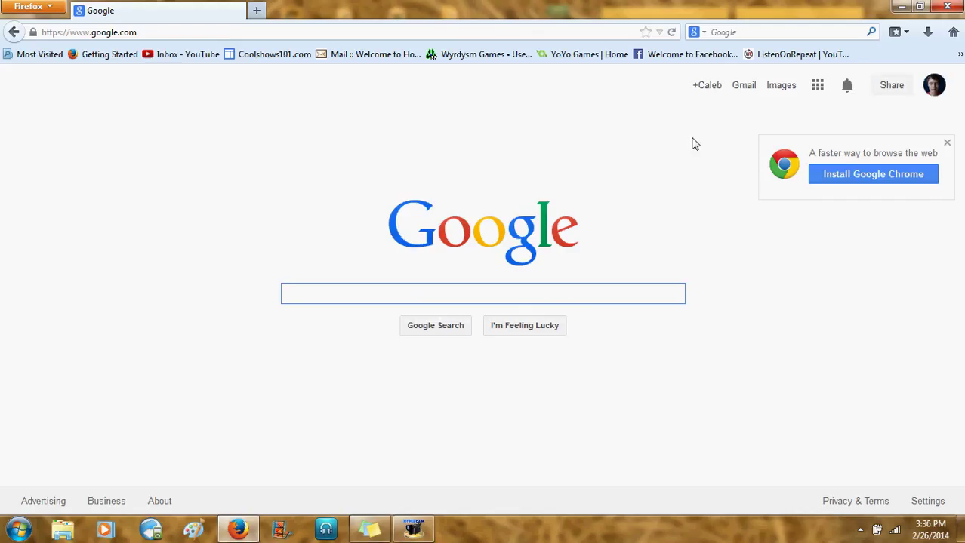
Open Google+ from the Google home page and continue past the suggestions of people to follow
left_click(712, 92)
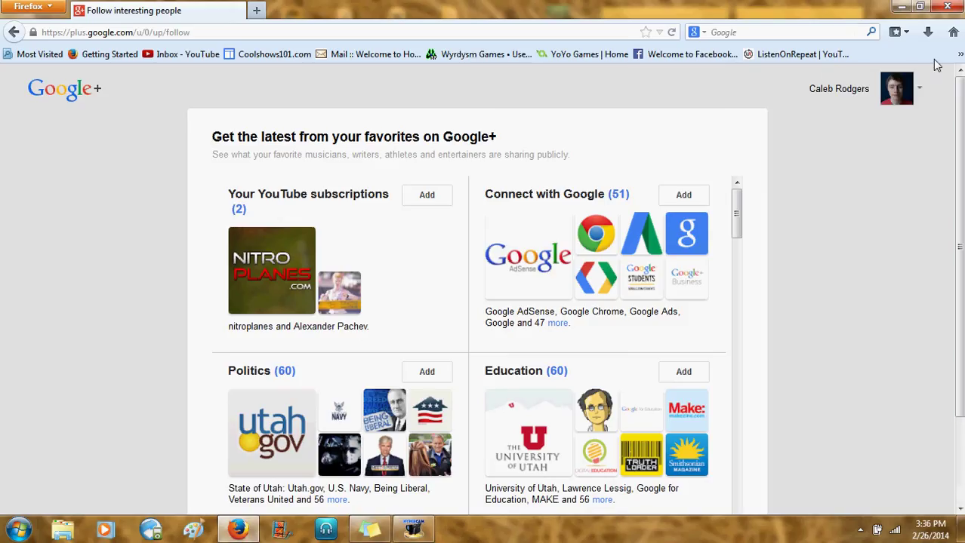
scroll(936, 226, "down", 2)
scroll(724, 440, "down", 2)
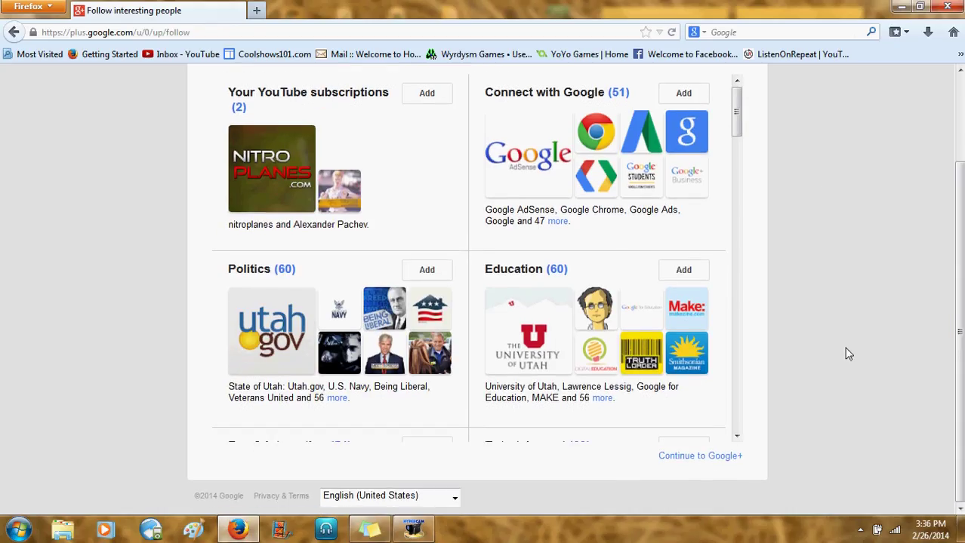
scroll(958, 302, "up", 3)
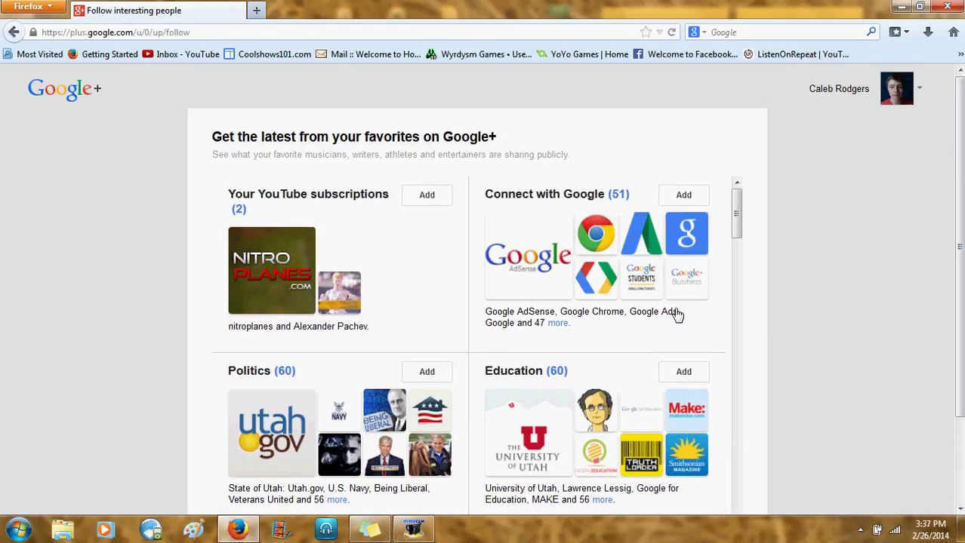
scroll(747, 287, "down", 3)
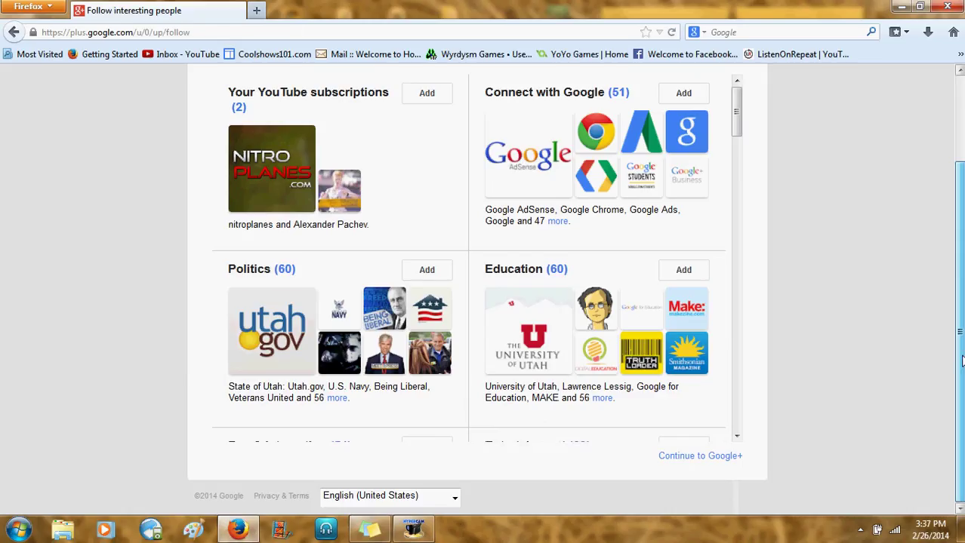
left_click(694, 459)
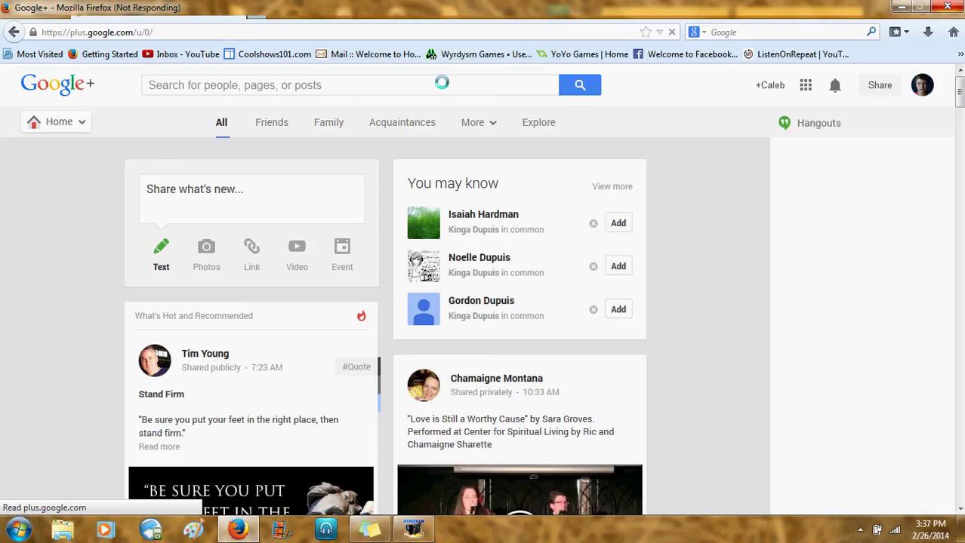
left_click(413, 530)
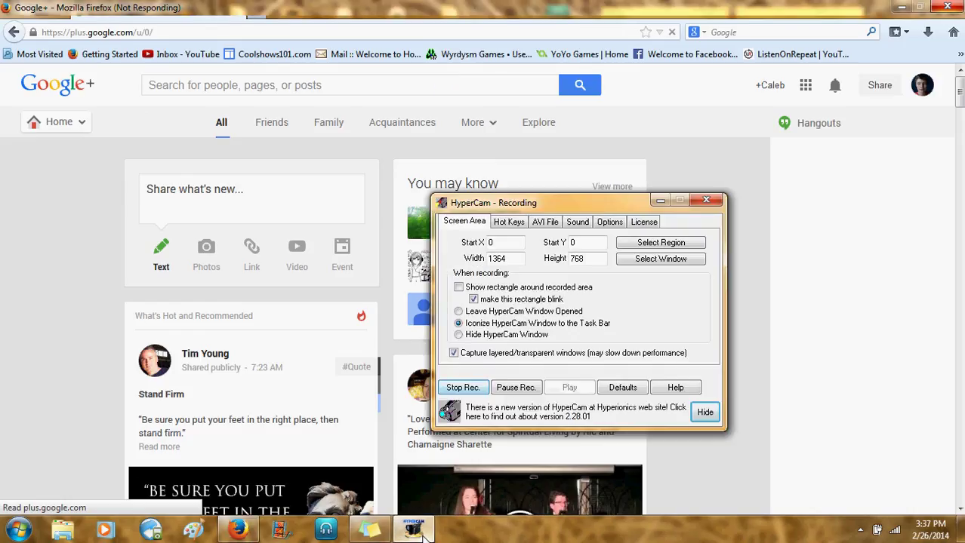
left_click(516, 387)
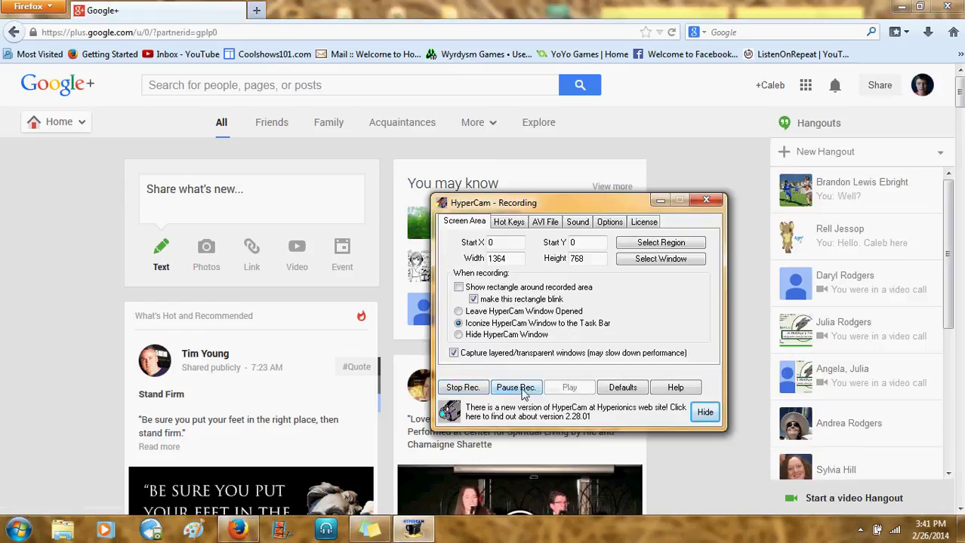
left_click(660, 200)
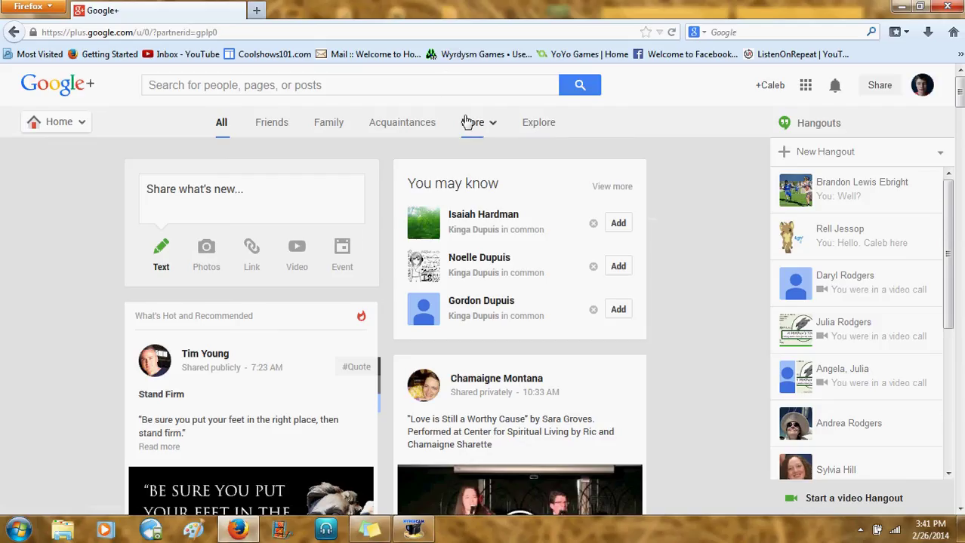
Search Google+ for the contact's first name and open the profile listed with A Mother's Touch Chiropractic
left_click(383, 86)
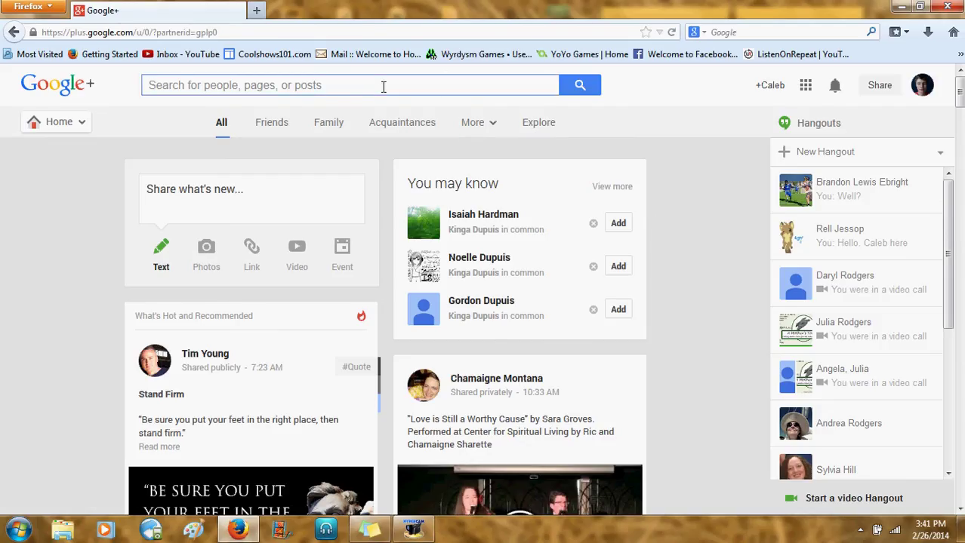
type("julia")
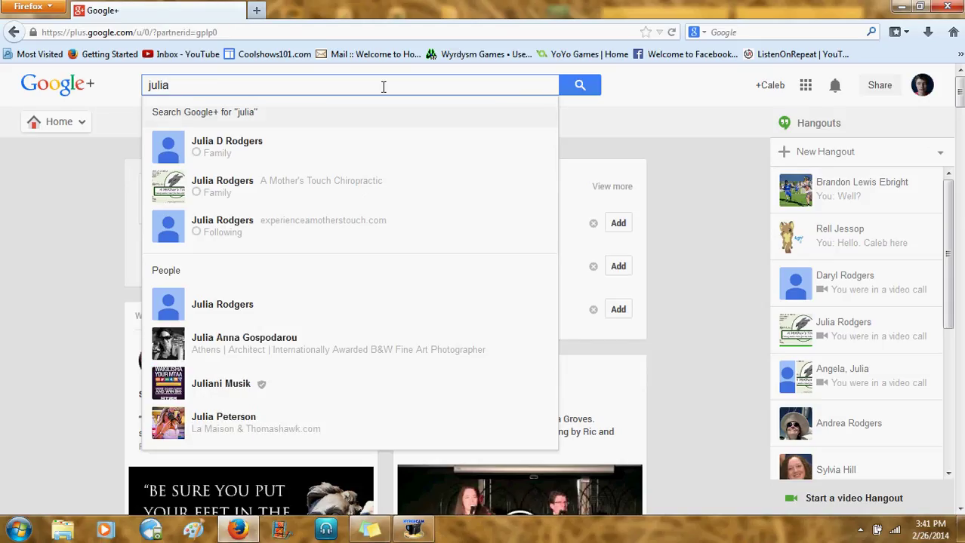
left_click(326, 183)
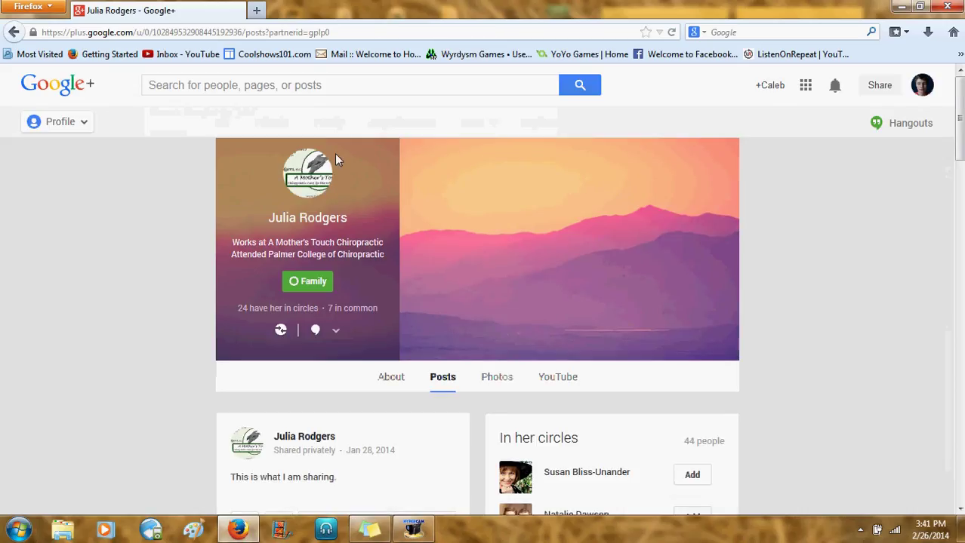
Look through the circle options on the contact's profile, including Friends, Family and Acquaintances
left_click(326, 281)
mouse_move(294, 273)
left_click(294, 295)
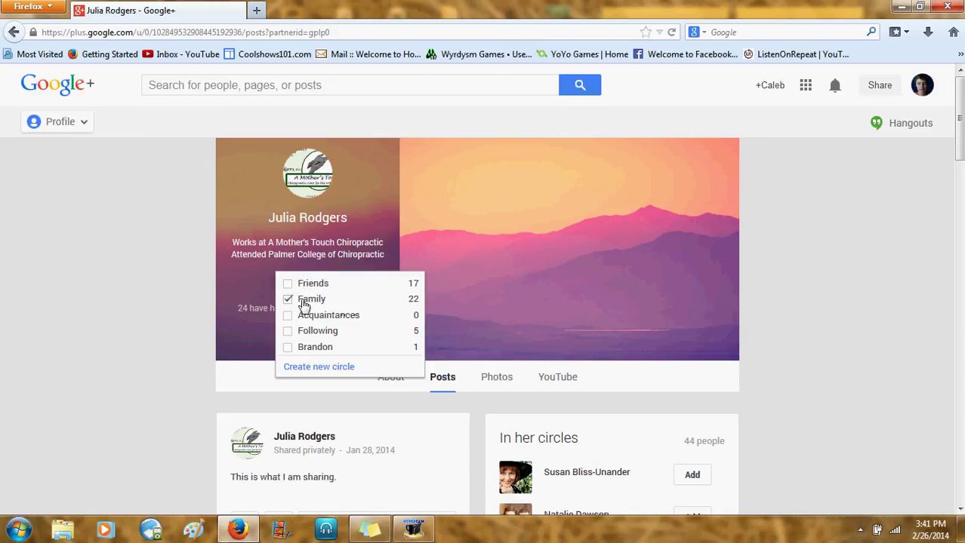
mouse_move(329, 282)
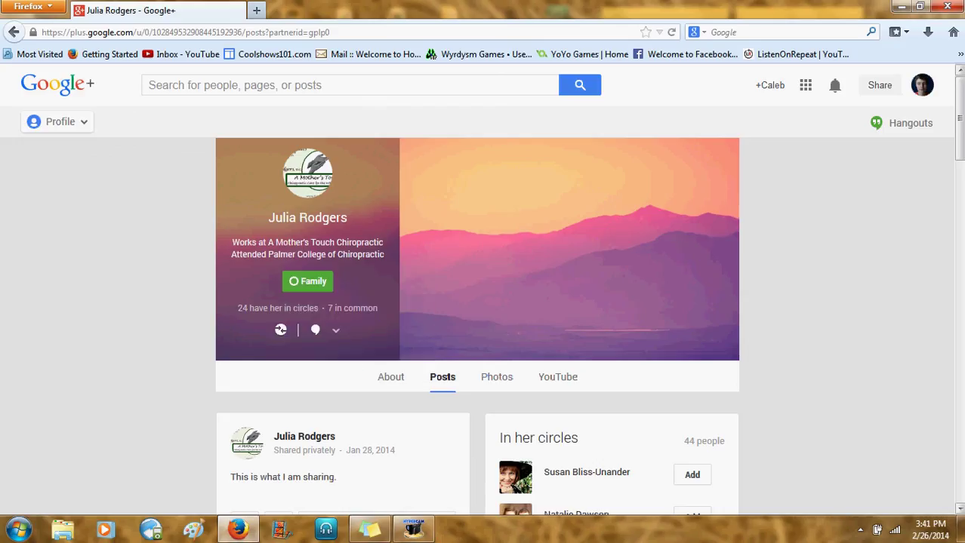
scroll(705, 253, "down", 1)
scroll(483, 292, "up", 1)
Open the file chooser for a new profile photo, then cancel the photo change and close the account details
left_click(921, 86)
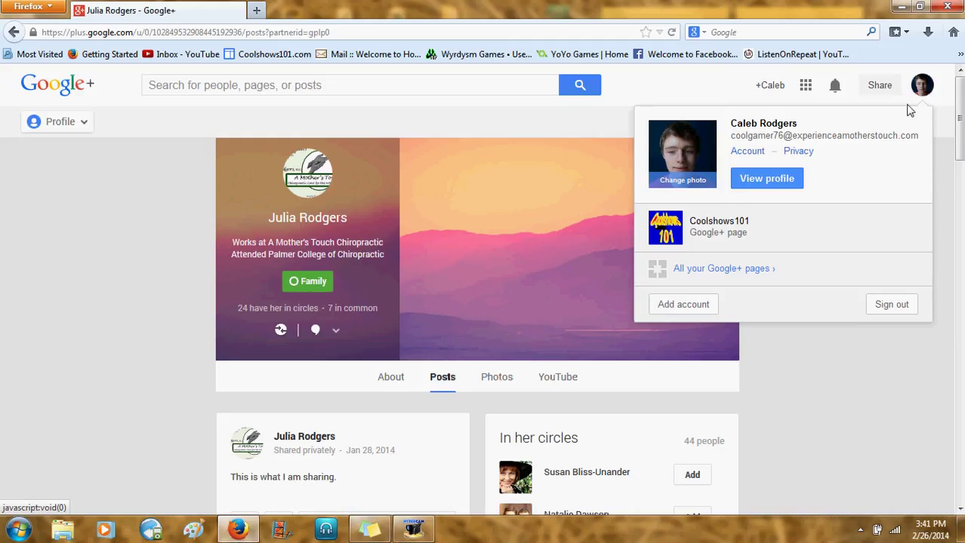
left_click(709, 187)
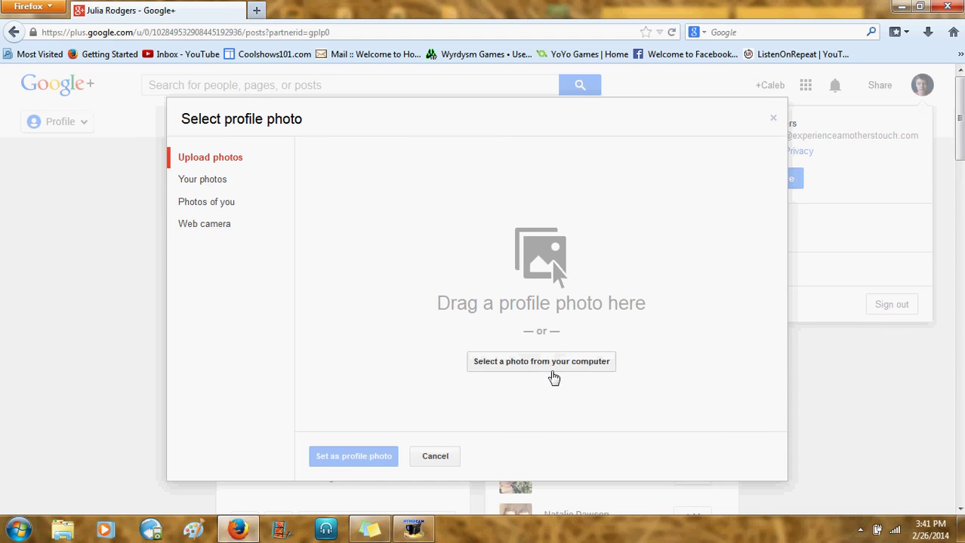
left_click(554, 366)
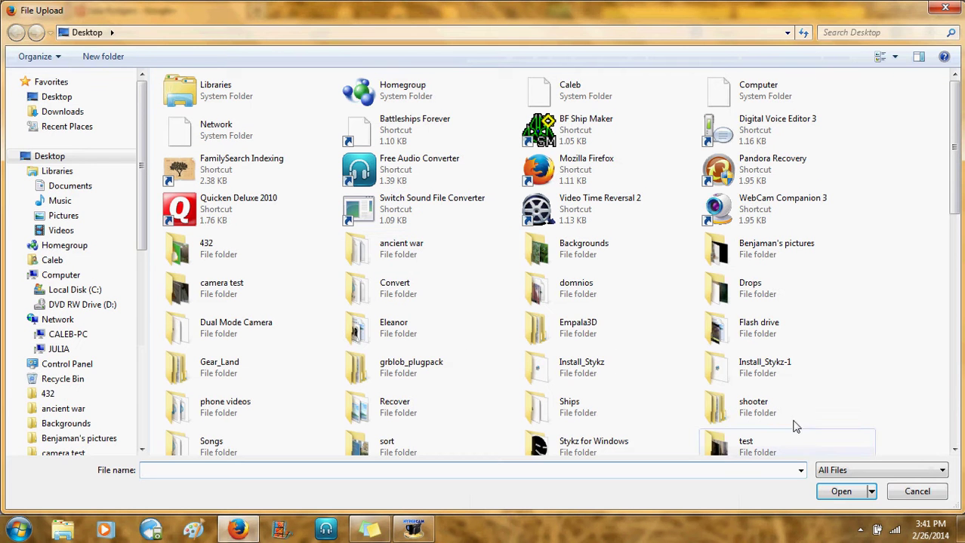
left_click(933, 491)
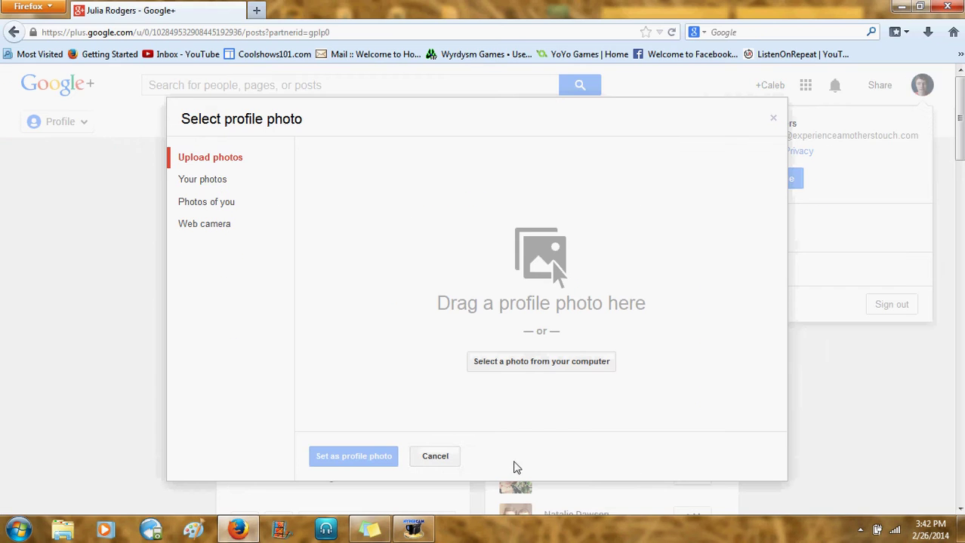
left_click(453, 456)
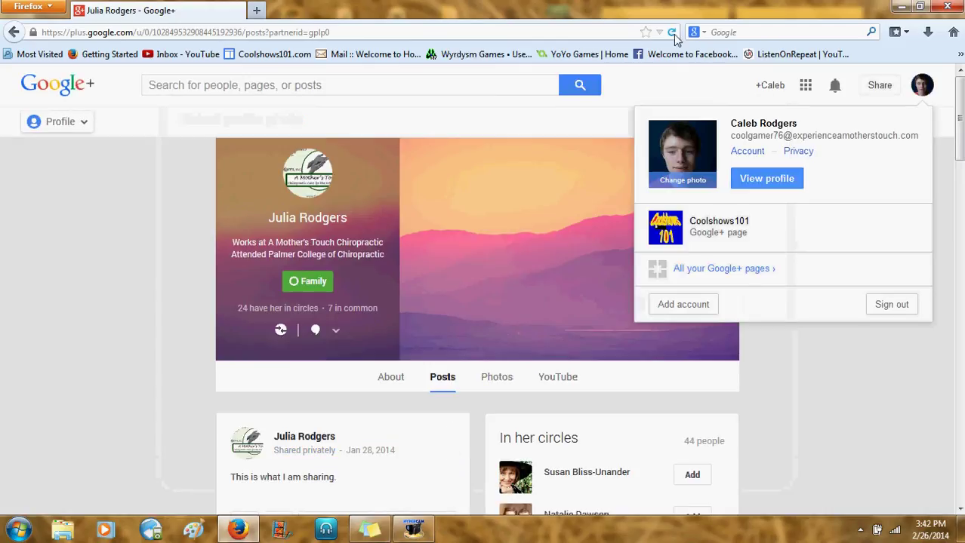
left_click(678, 87)
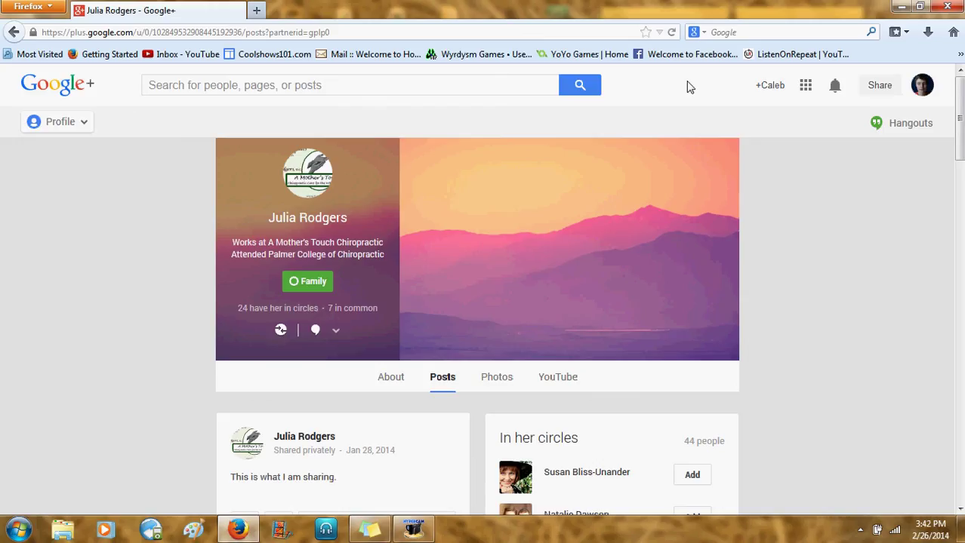
Show the Hangouts contact list and open the conversation with the contact whose profile is displayed
left_click(917, 129)
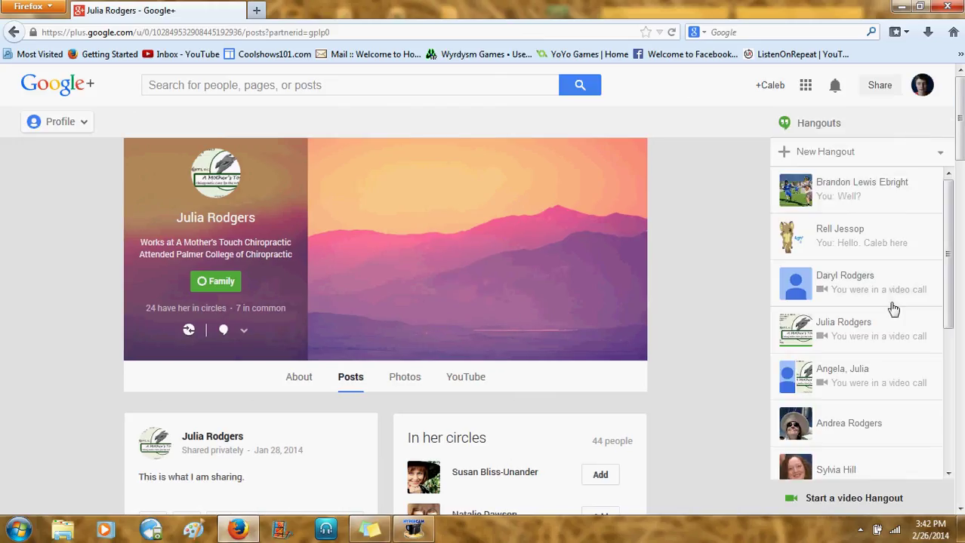
mouse_move(891, 337)
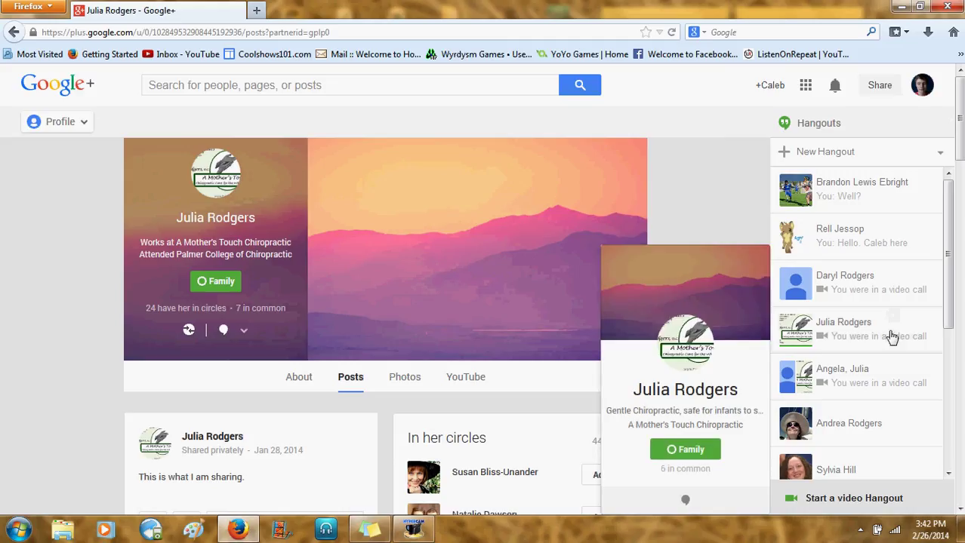
left_click(891, 336)
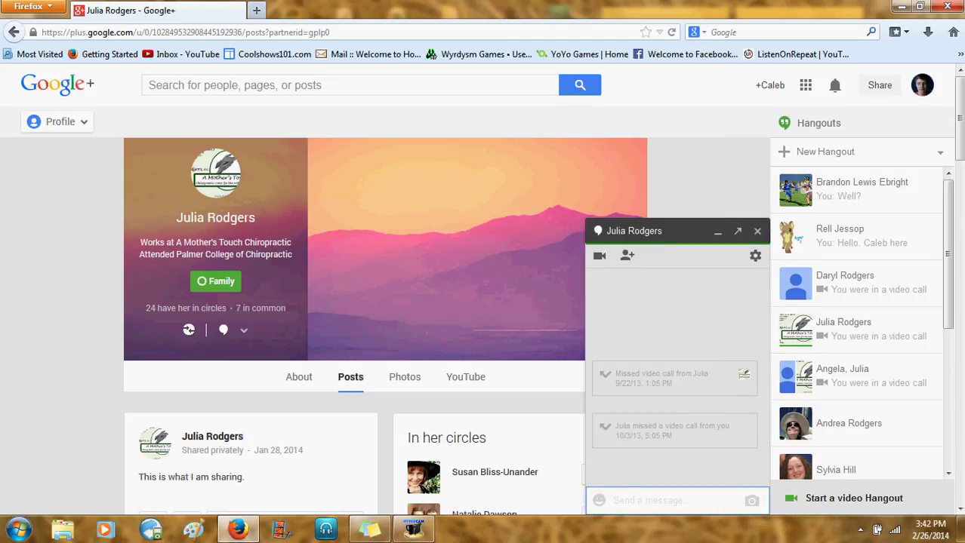
left_click(410, 529)
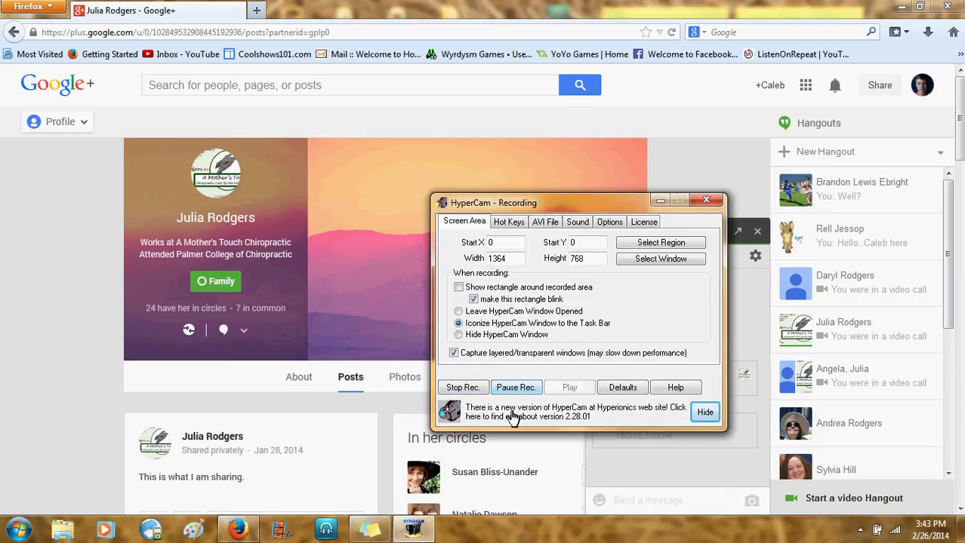
left_click(660, 200)
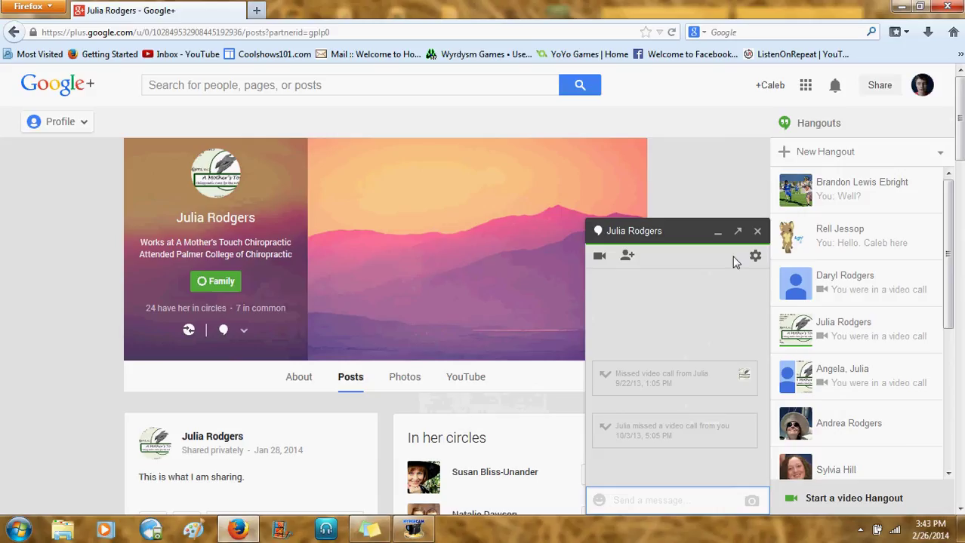
Start a video call from the open Hangouts conversation
left_click(600, 258)
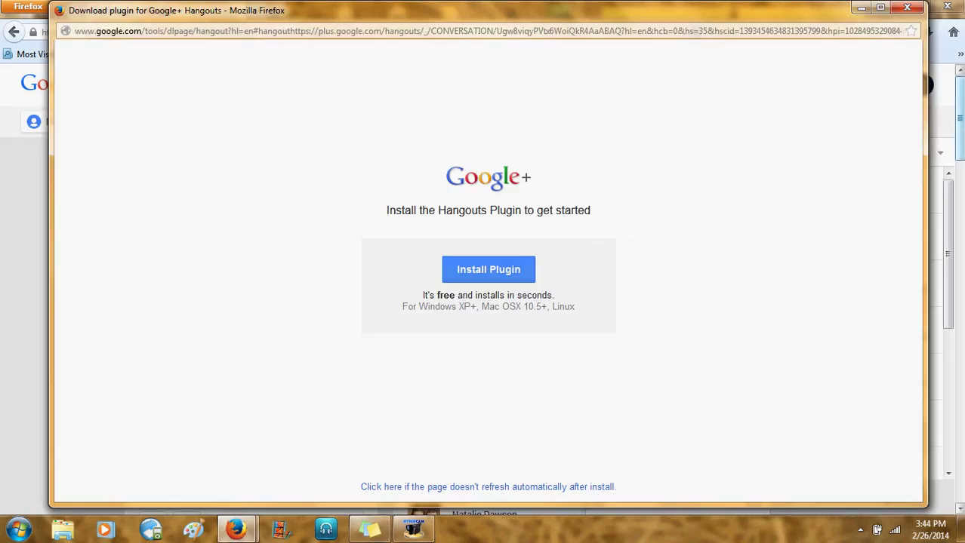
Install the Hangouts plugin, close its finished installer and join the video call
left_click(504, 275)
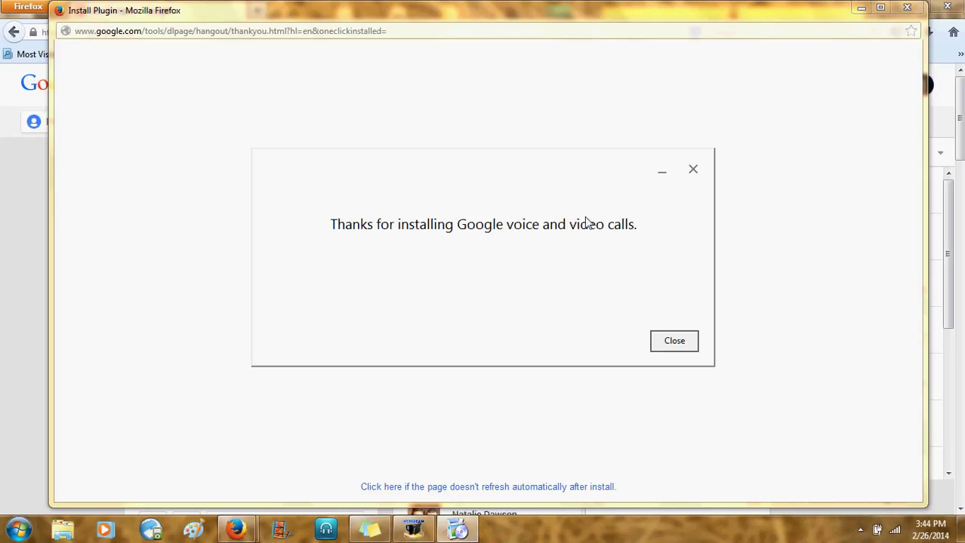
left_click(476, 532)
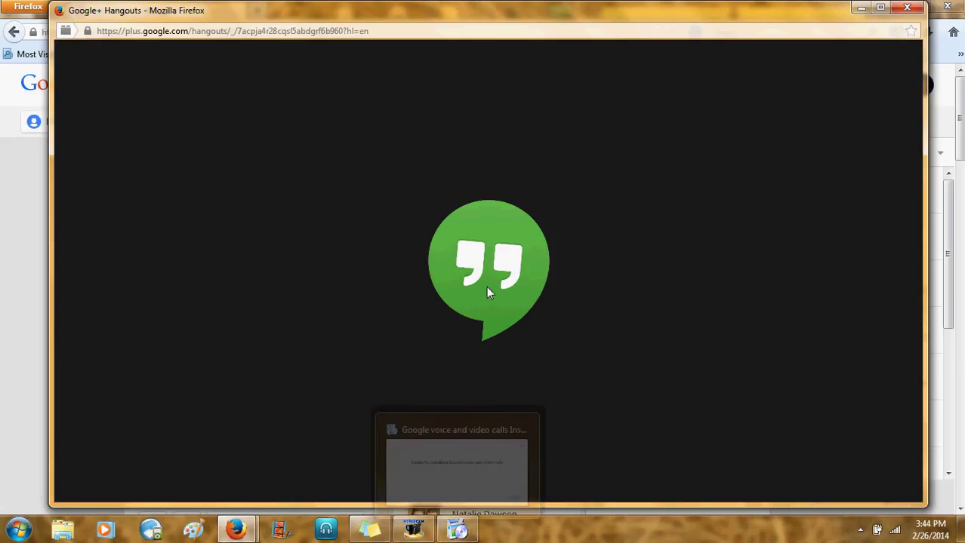
left_click(459, 532)
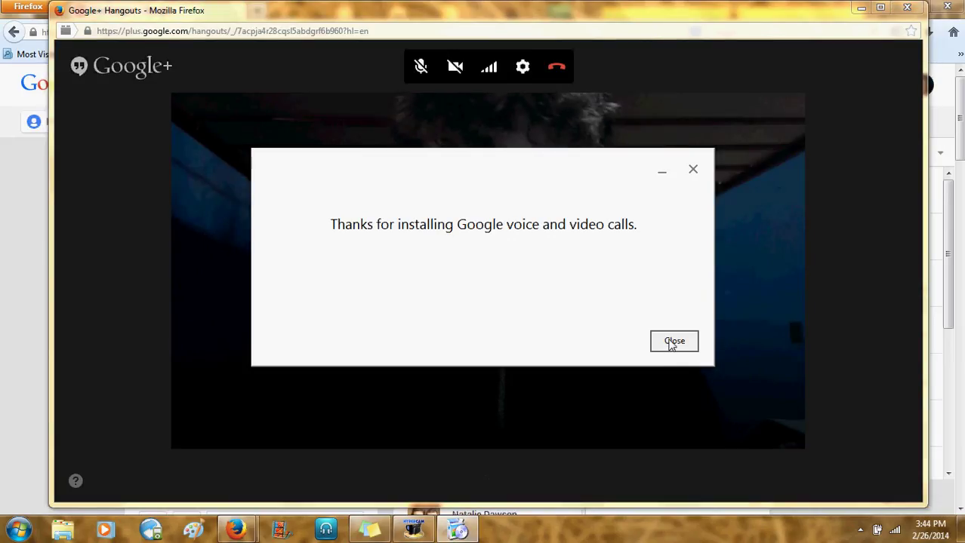
left_click(671, 344)
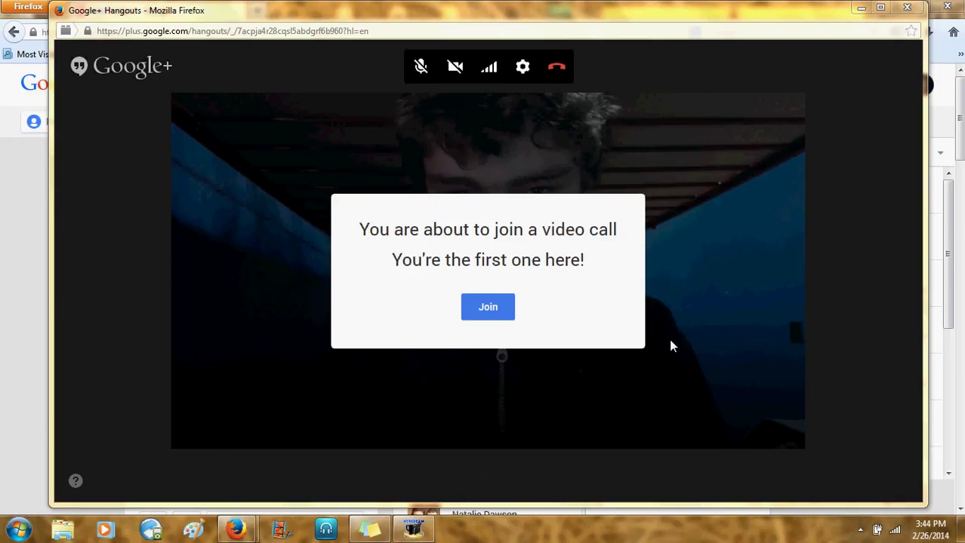
left_click(497, 308)
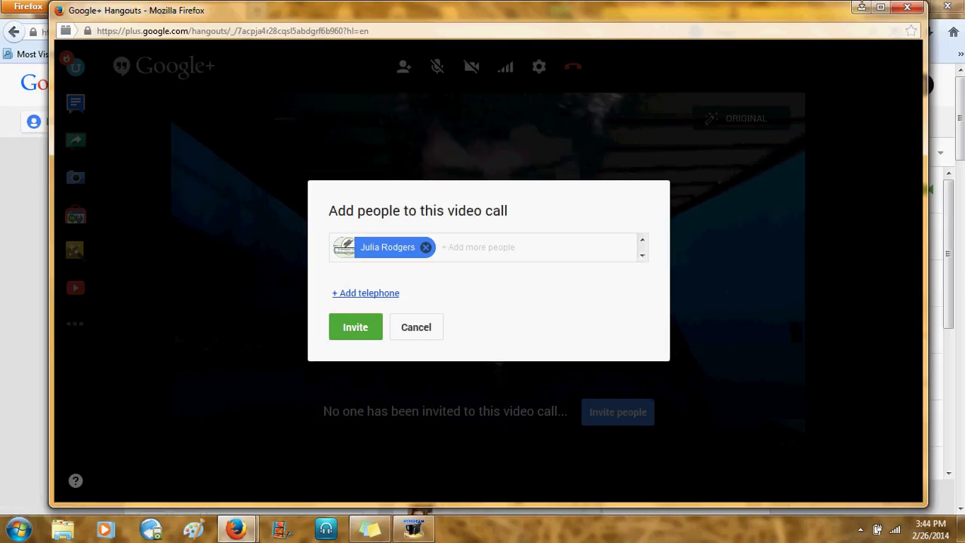
left_click(862, 9)
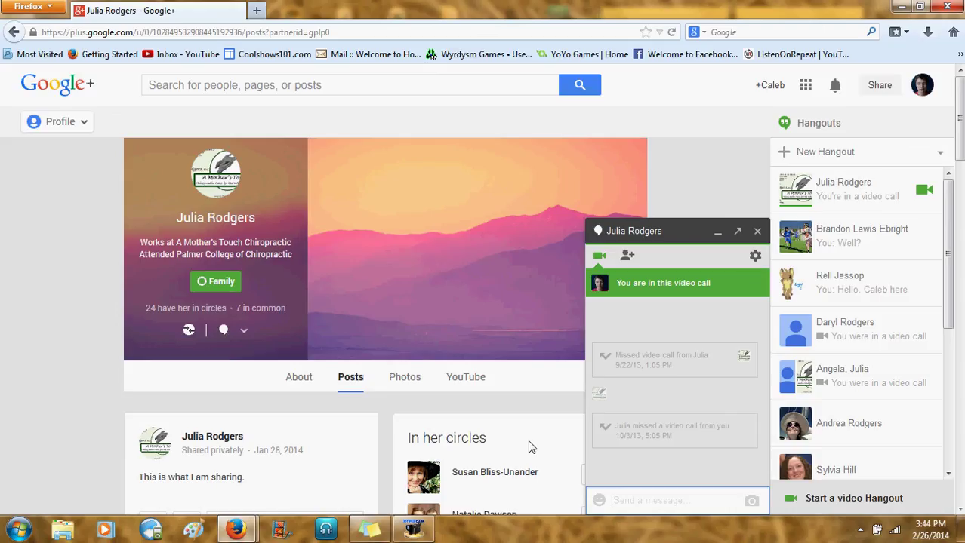
left_click(410, 533)
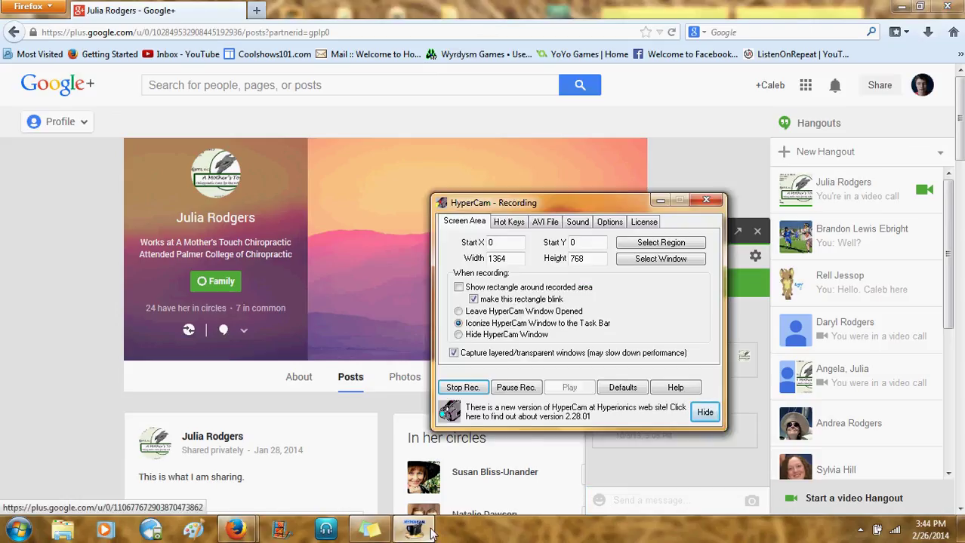
left_click(427, 533)
mouse_move(235, 532)
left_click(344, 436)
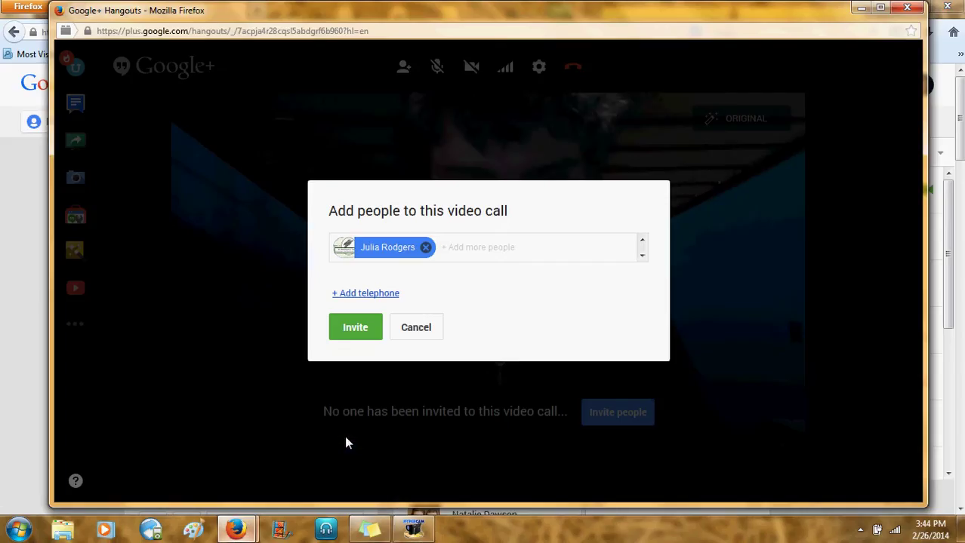
Send the video call invitation to the contact already listed and maximize the call window
left_click(375, 332)
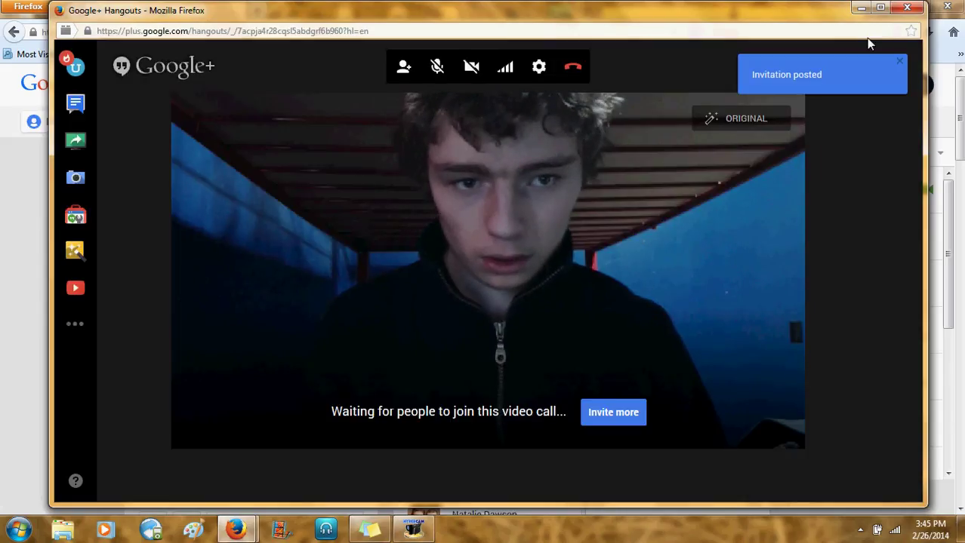
left_click(879, 7)
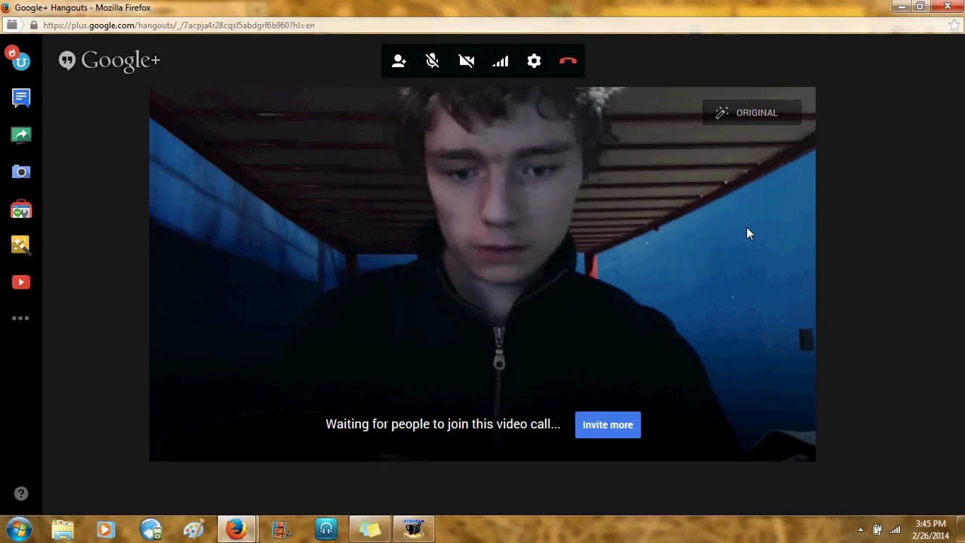
left_click(413, 531)
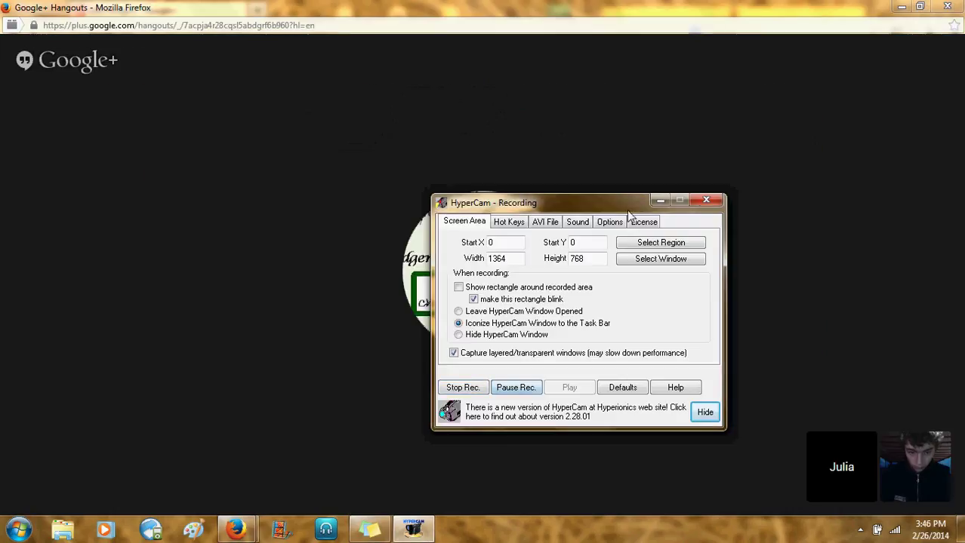
left_click(660, 200)
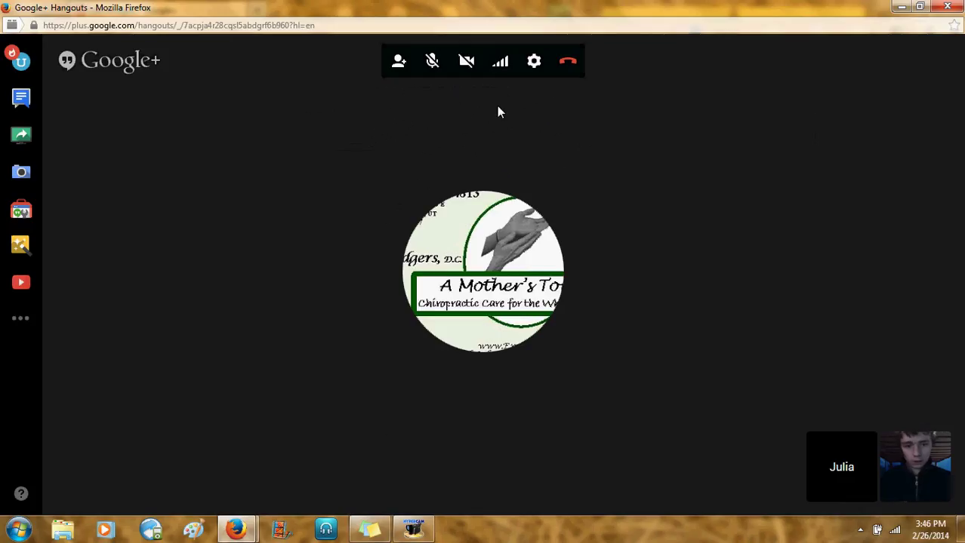
Set the call's microphone to Microphone (HD Pro Webcam C920), trying Microphone (Realtek High Definition Audio) in between, and save the settings
left_click(534, 63)
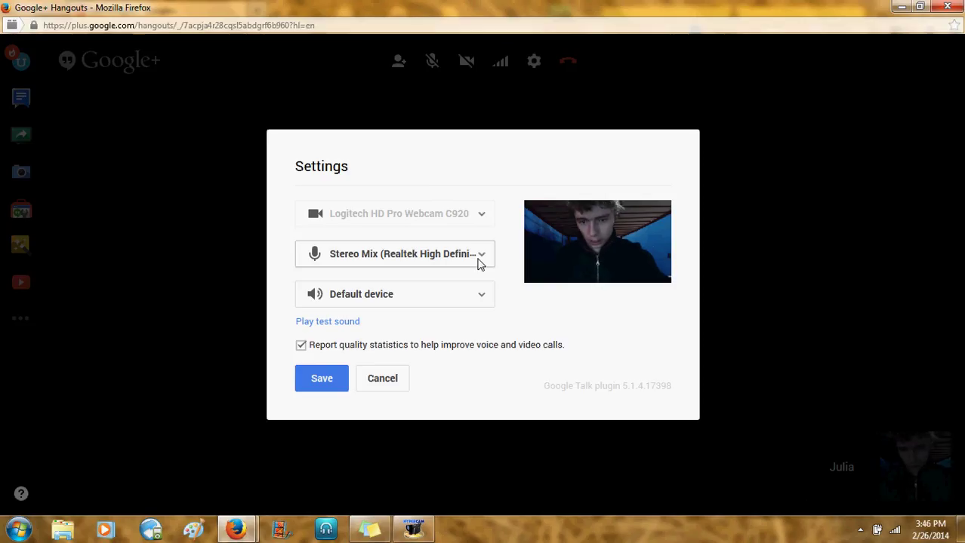
left_click(478, 259)
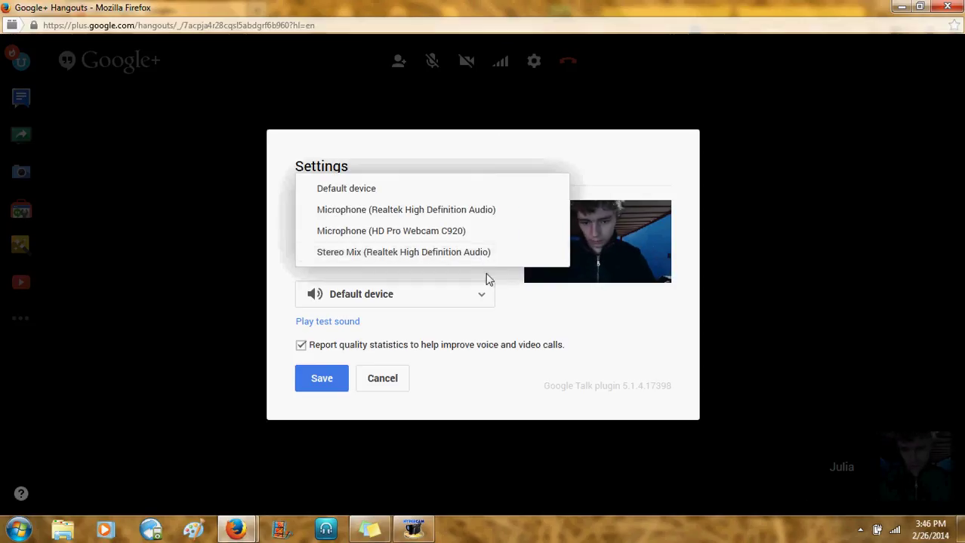
left_click(483, 256)
left_click(480, 256)
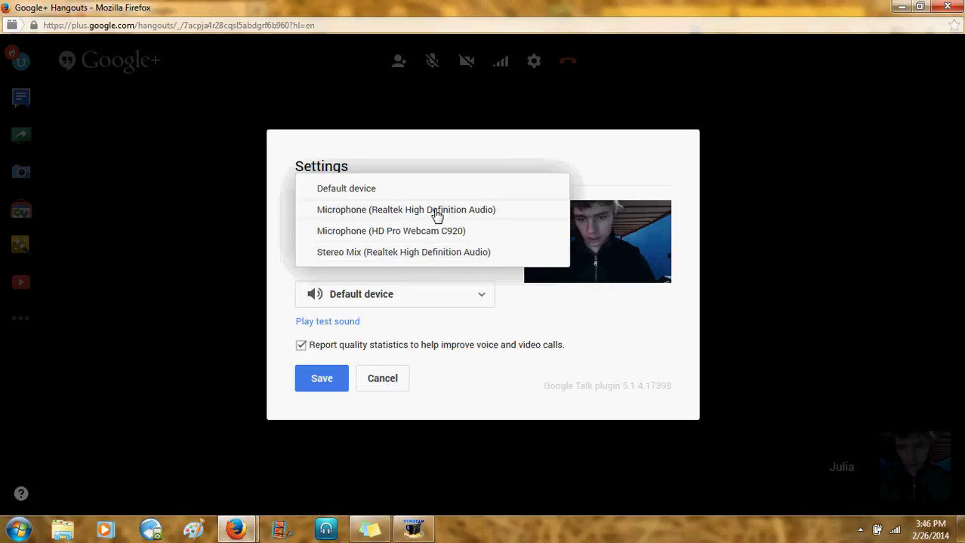
left_click(435, 232)
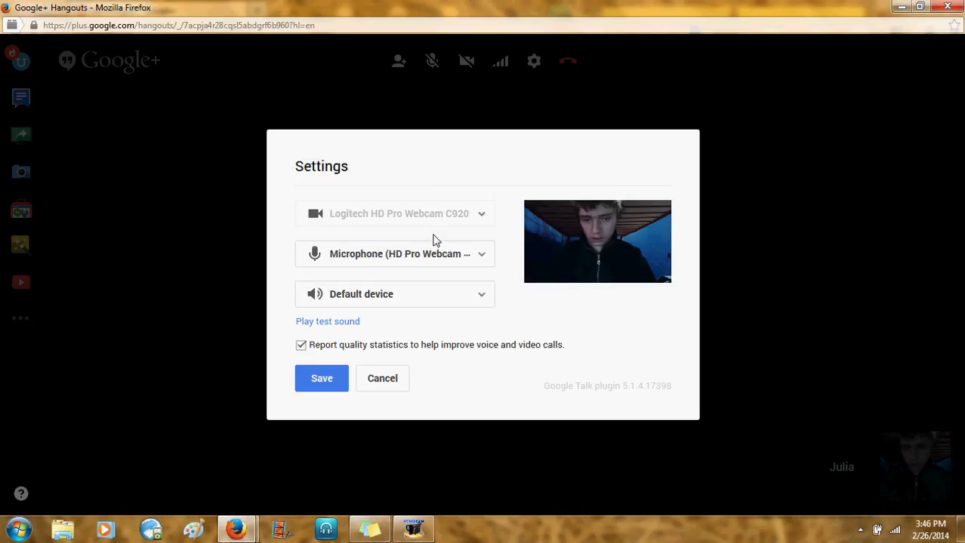
left_click(484, 258)
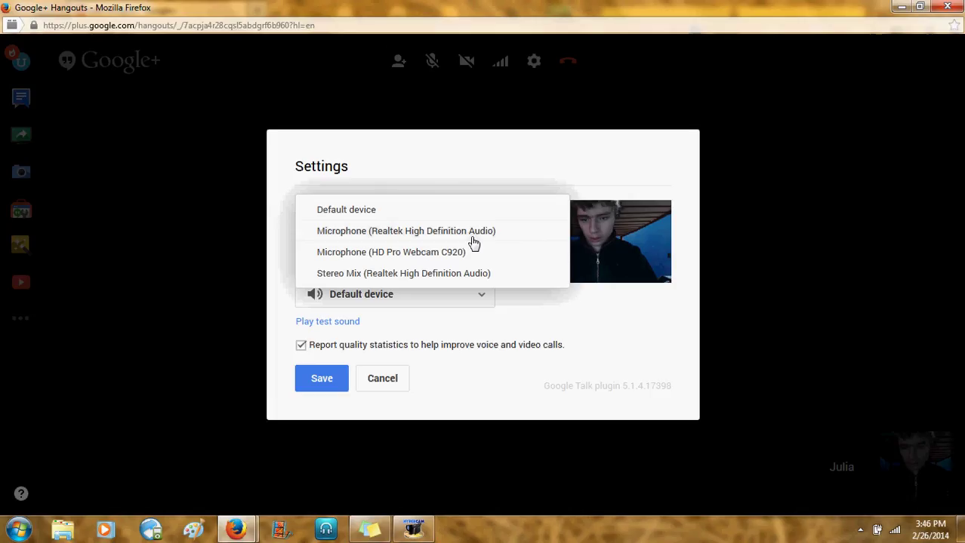
left_click(474, 235)
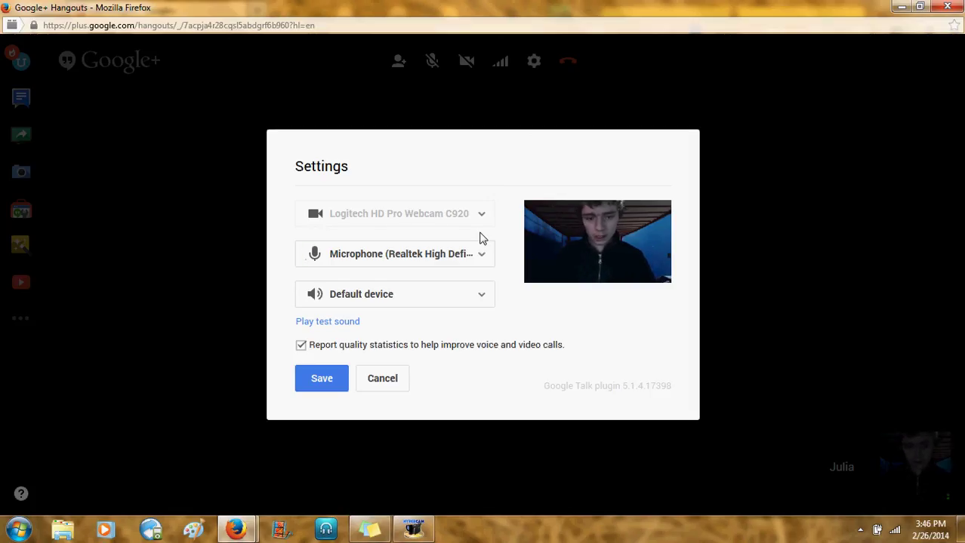
left_click(480, 256)
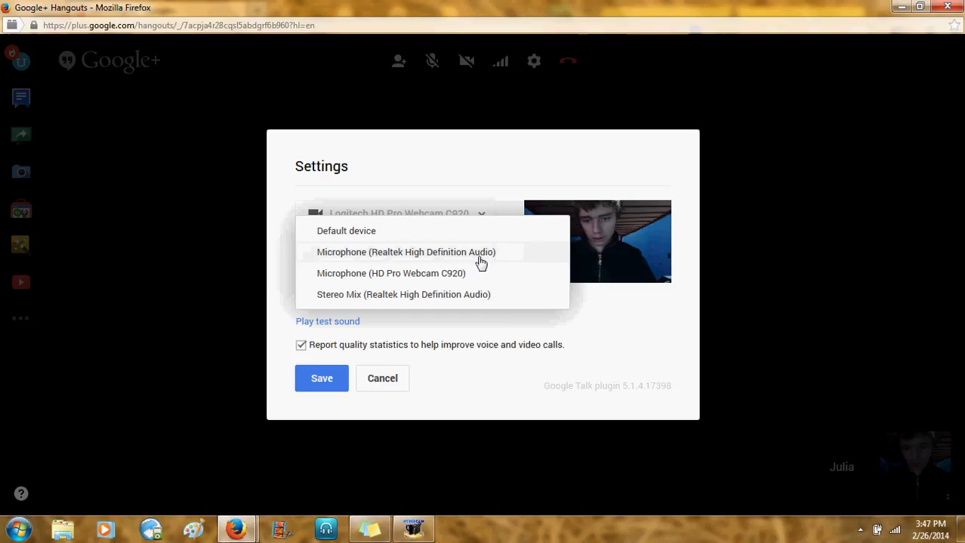
left_click(466, 276)
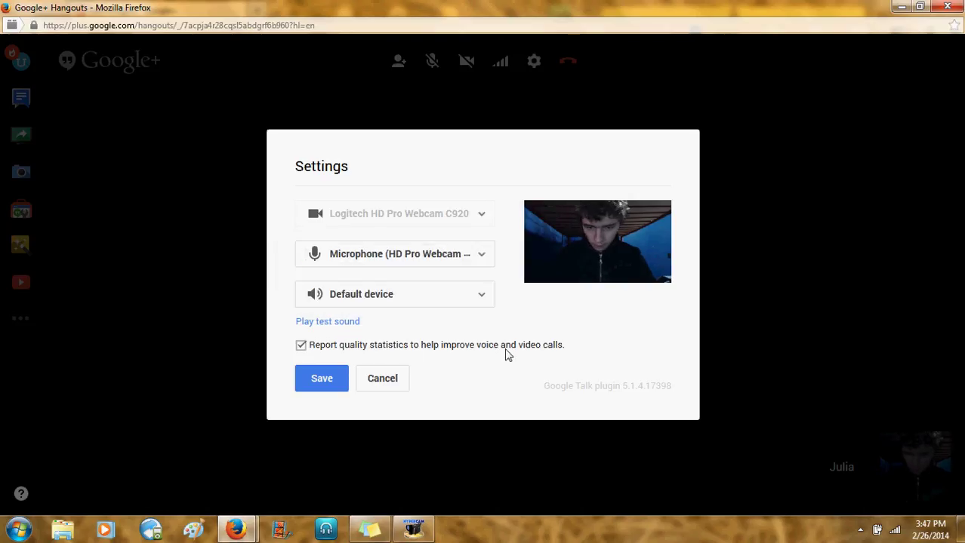
left_click(330, 381)
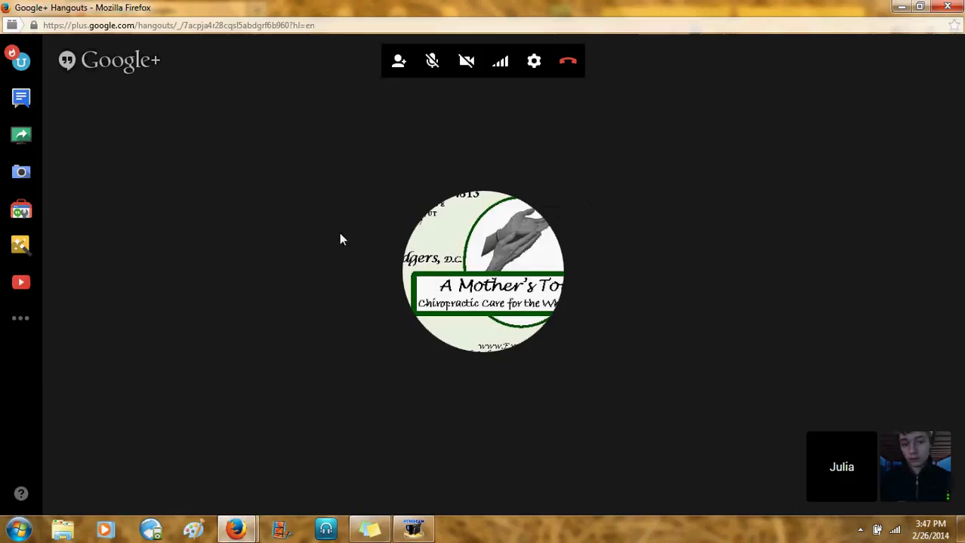
Turn the camera off and back on during the video call
left_click(467, 62)
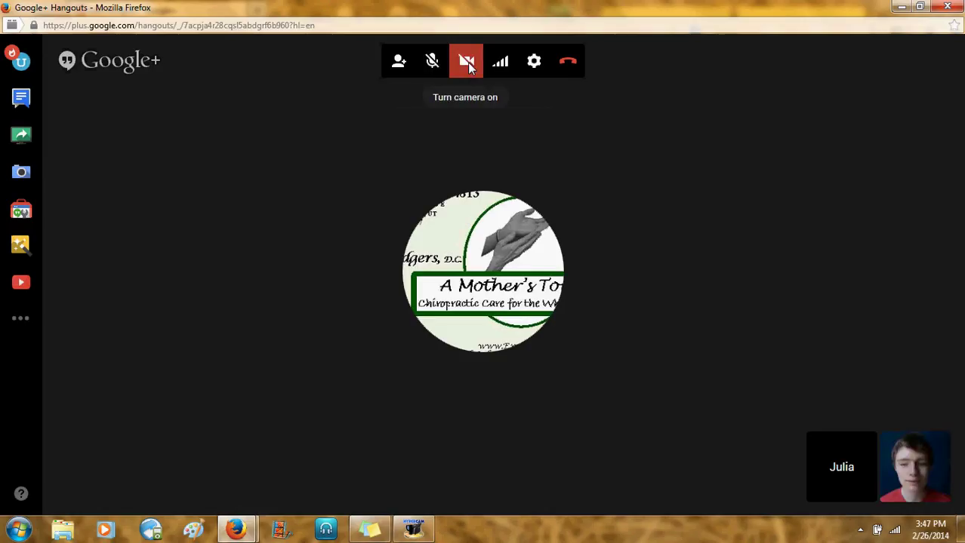
left_click(467, 62)
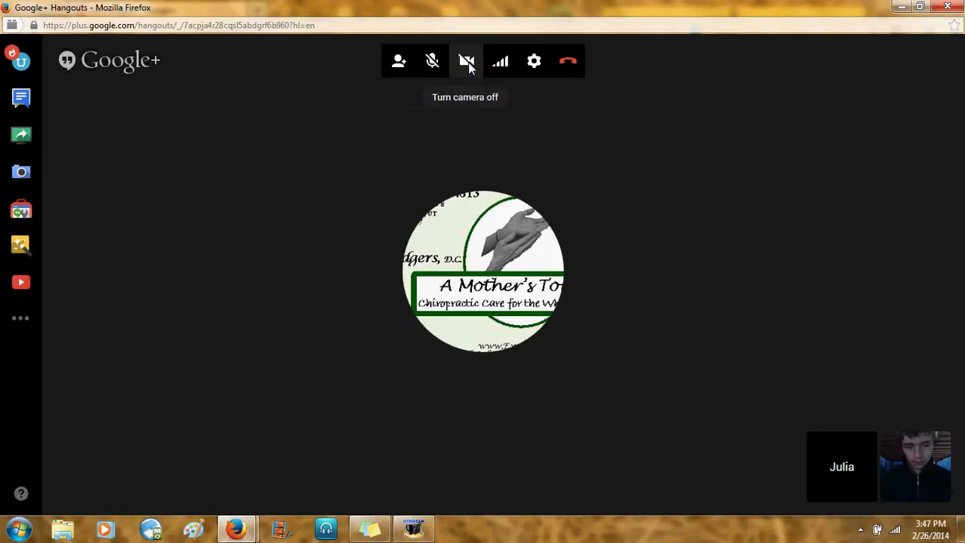
Look up "ka" among the people to add to the video call, clear the entry and cancel the invitation
left_click(406, 65)
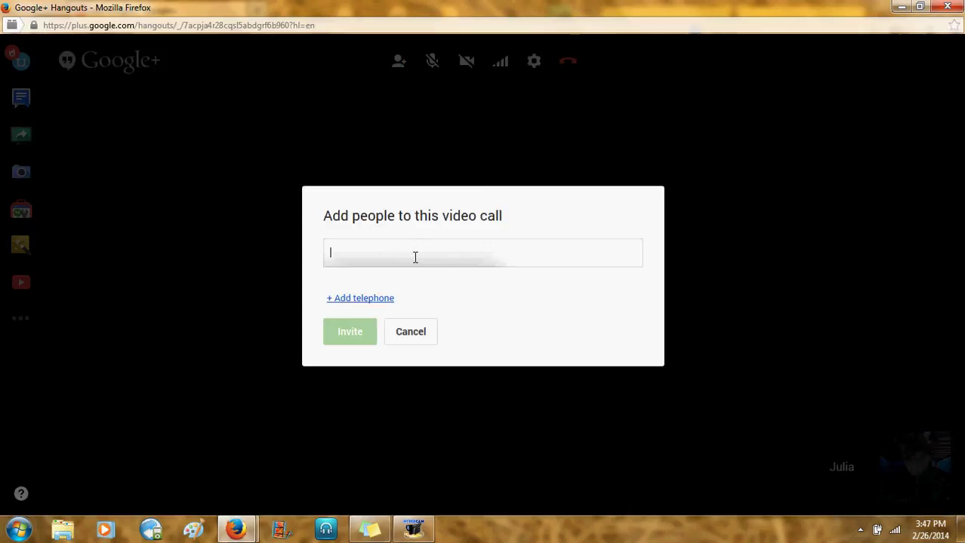
left_click(415, 258)
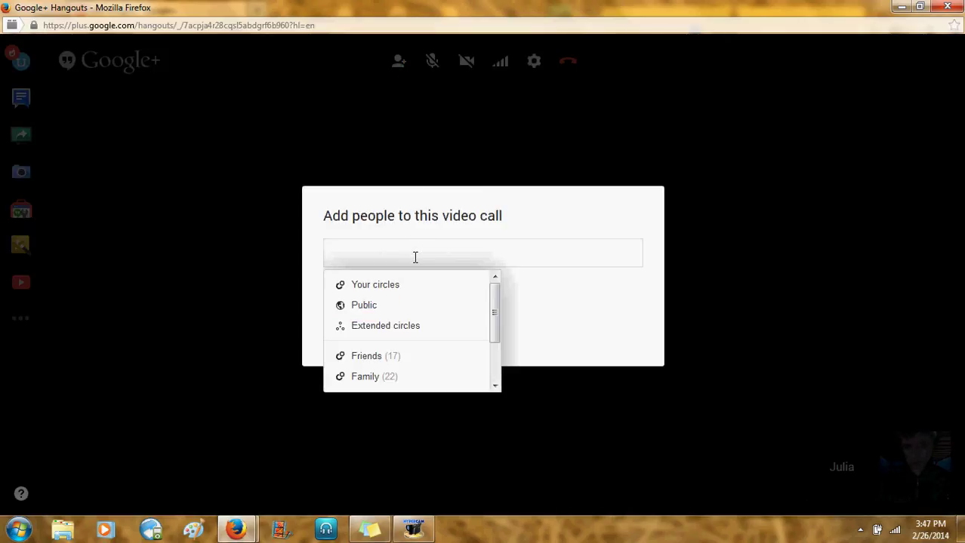
type("ka")
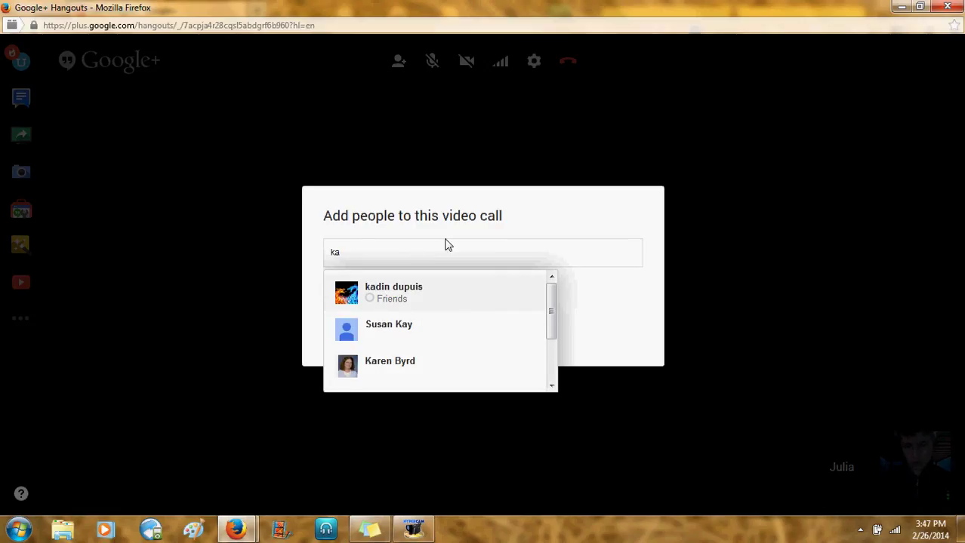
key("BackSpace")
left_click(621, 341)
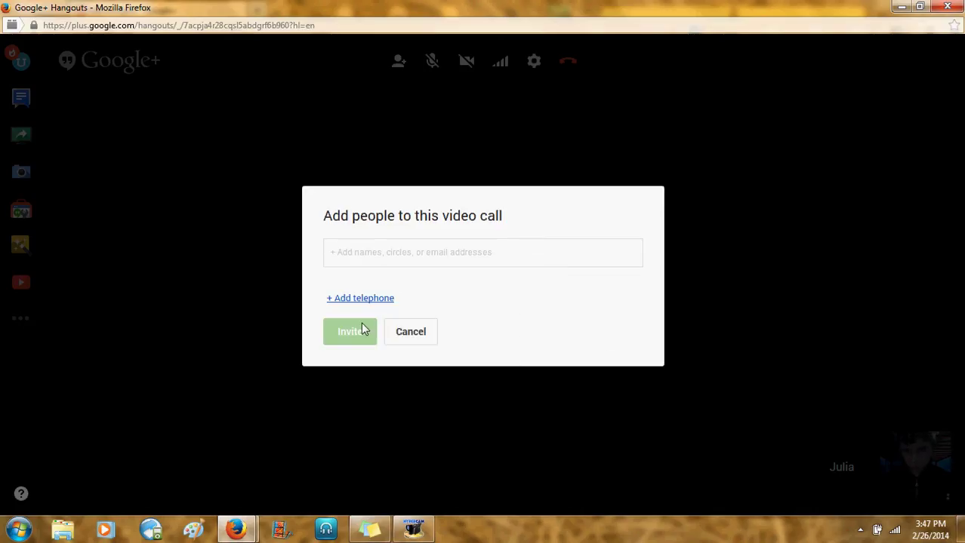
left_click(415, 339)
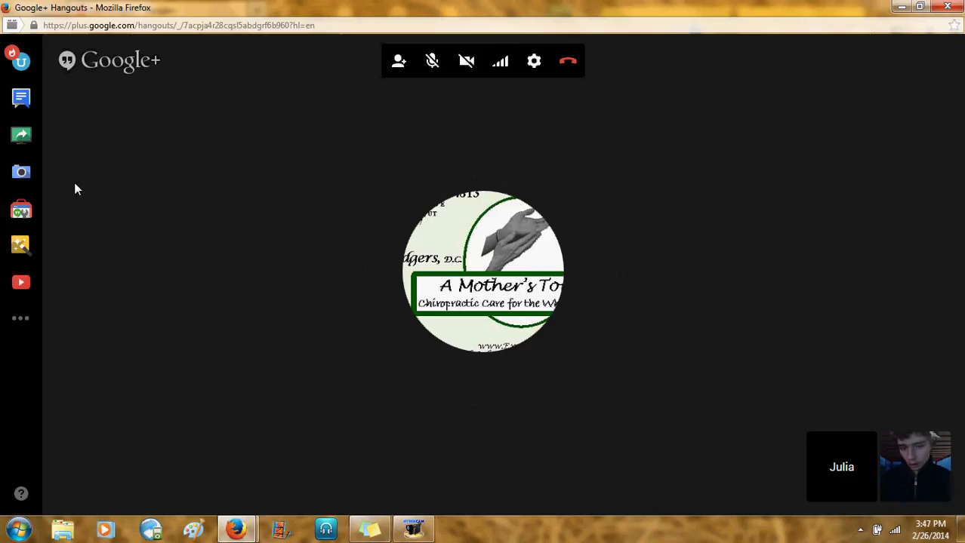
Open the call's group chat, dismiss the stray private browsing window and send the messages "Hi mom." and "Hu"
left_click(22, 107)
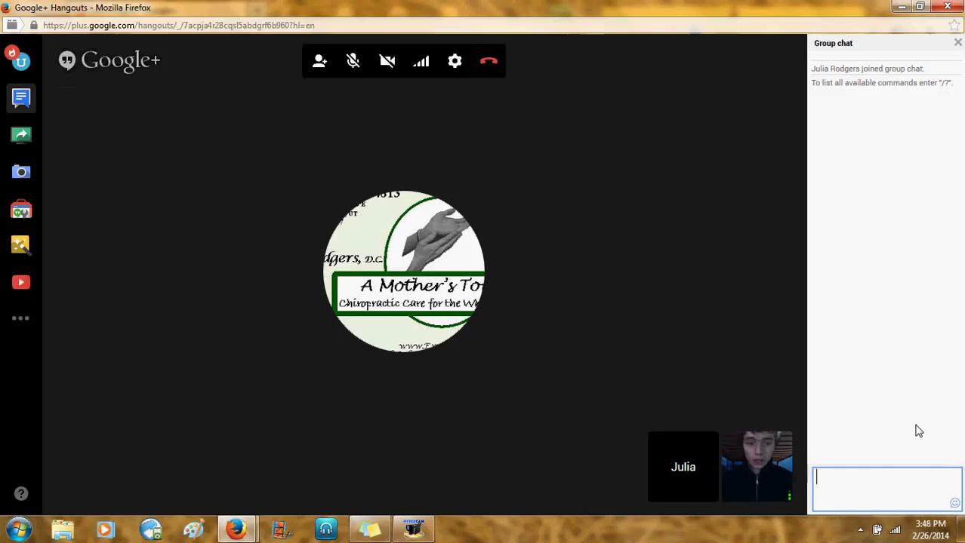
key("ctrl+shift+p")
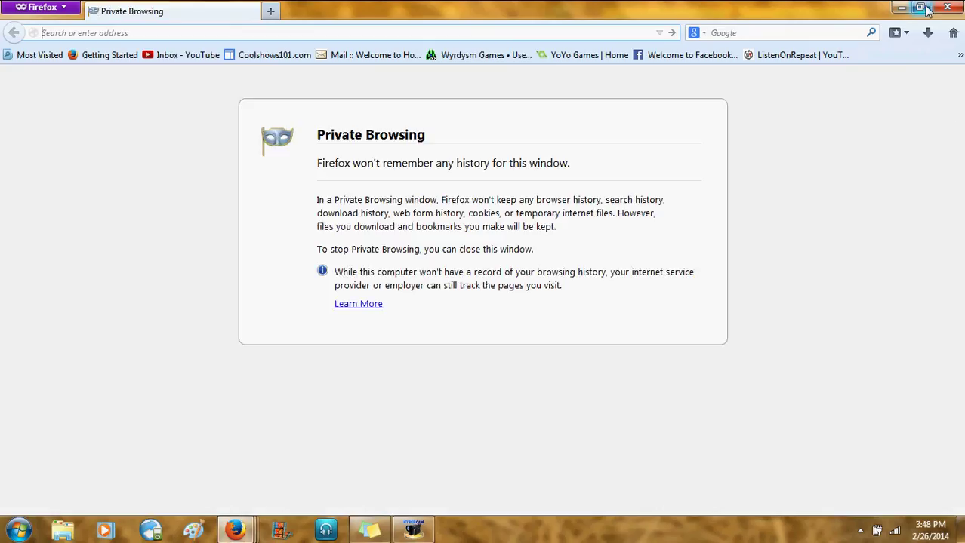
left_click(947, 8)
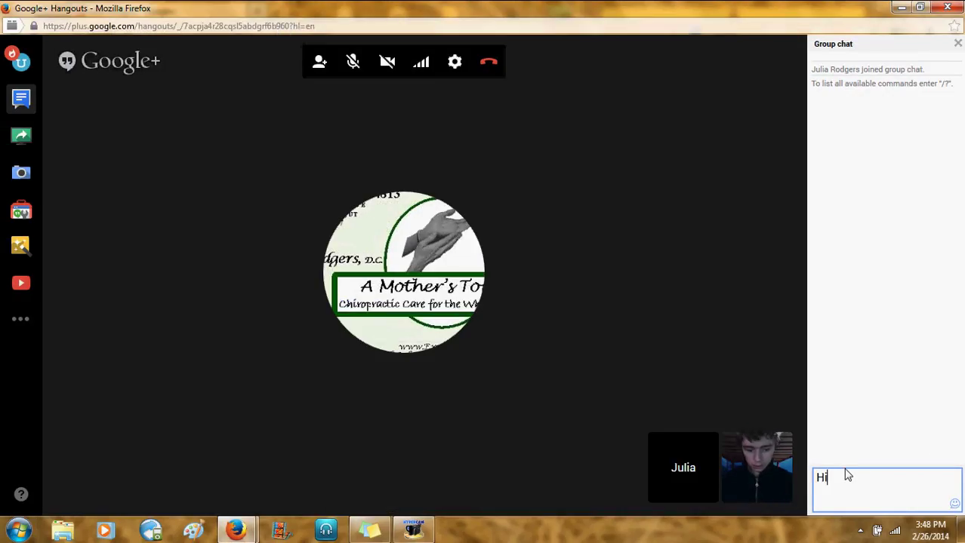
key("Return")
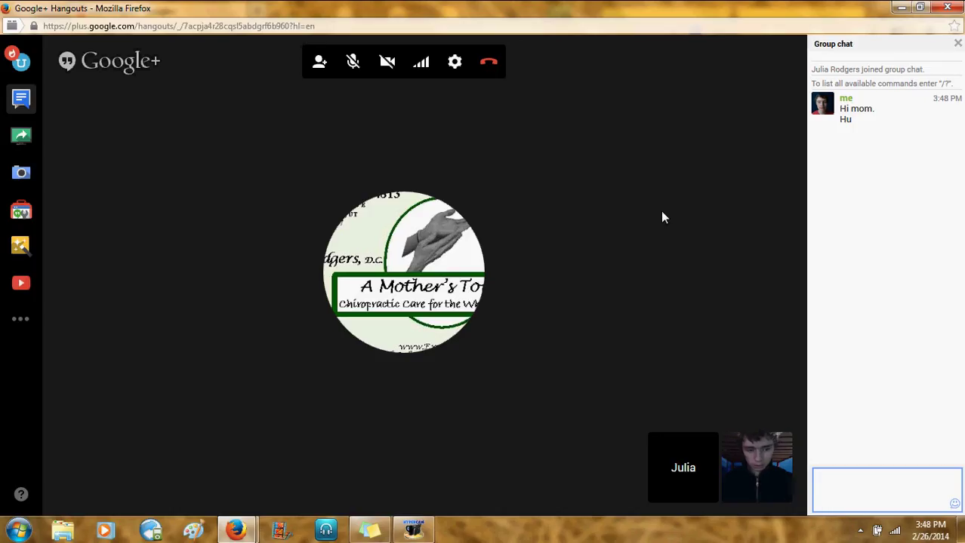
View the windows offered for screensharing in the call and close the selection without sharing
left_click(21, 135)
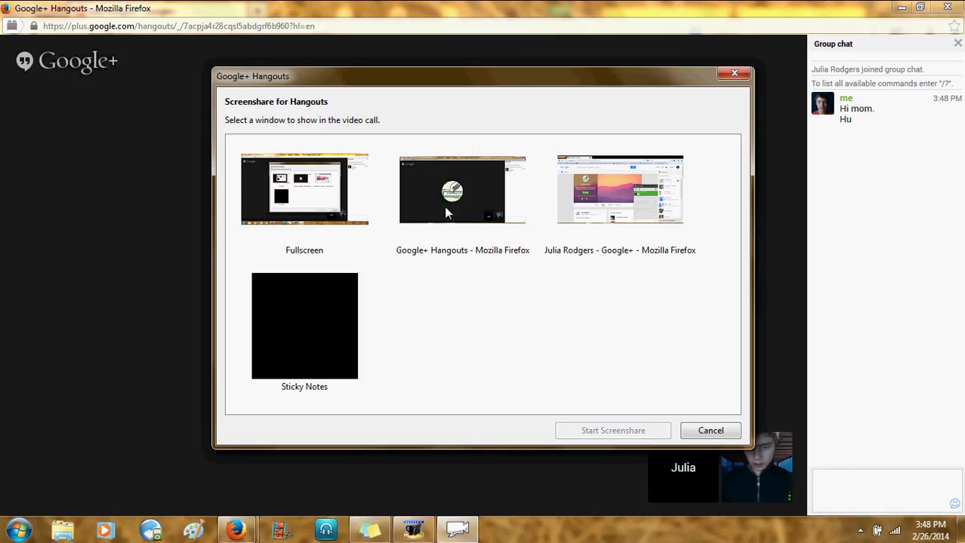
left_click(732, 75)
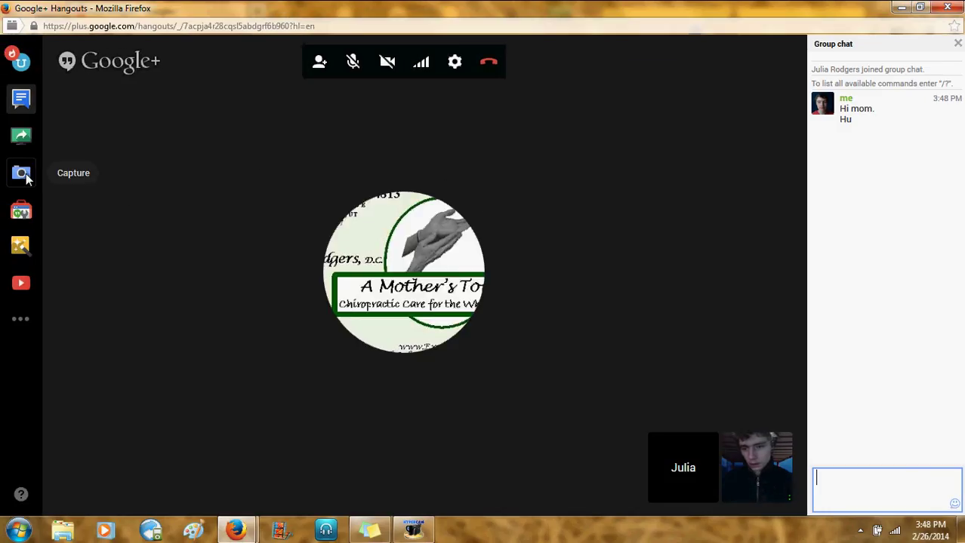
Open Capture, dismiss its introduction and open the Hangout Toolbox
left_click(21, 173)
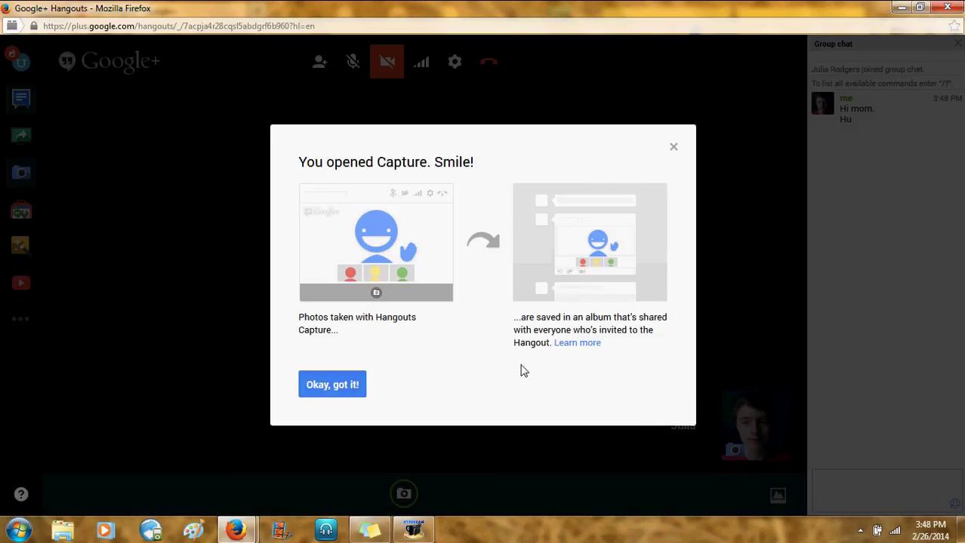
left_click(674, 148)
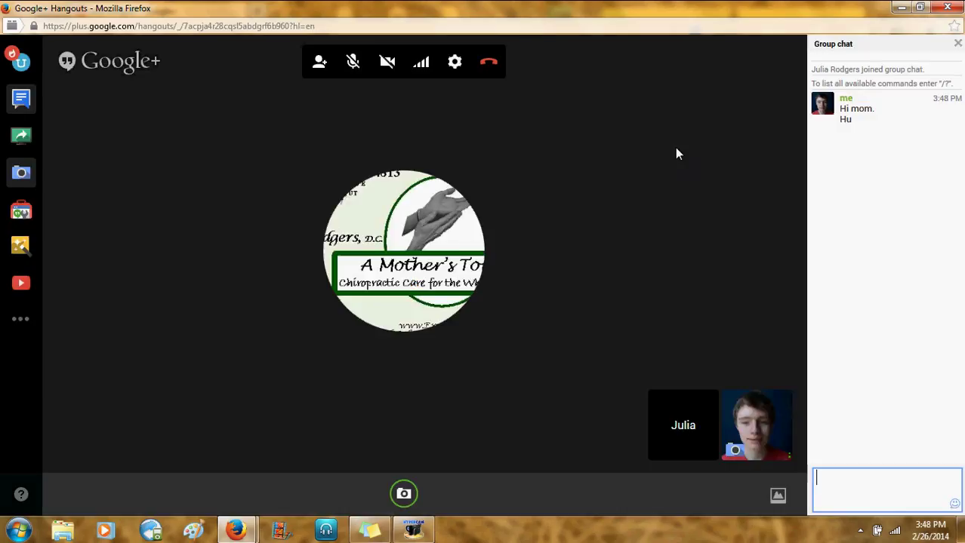
left_click(18, 218)
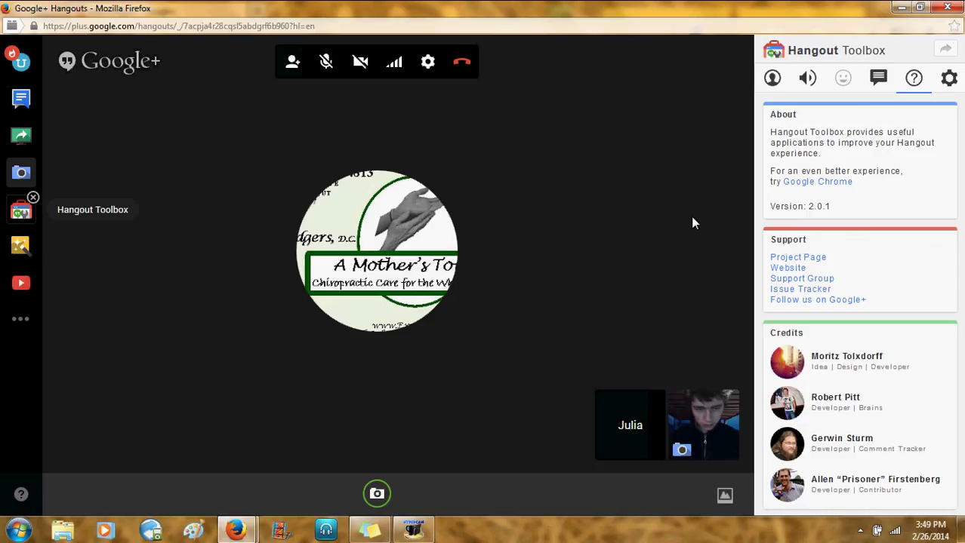
Open the effects, show your own camera feed as the main video and apply the clown headwear
left_click(20, 246)
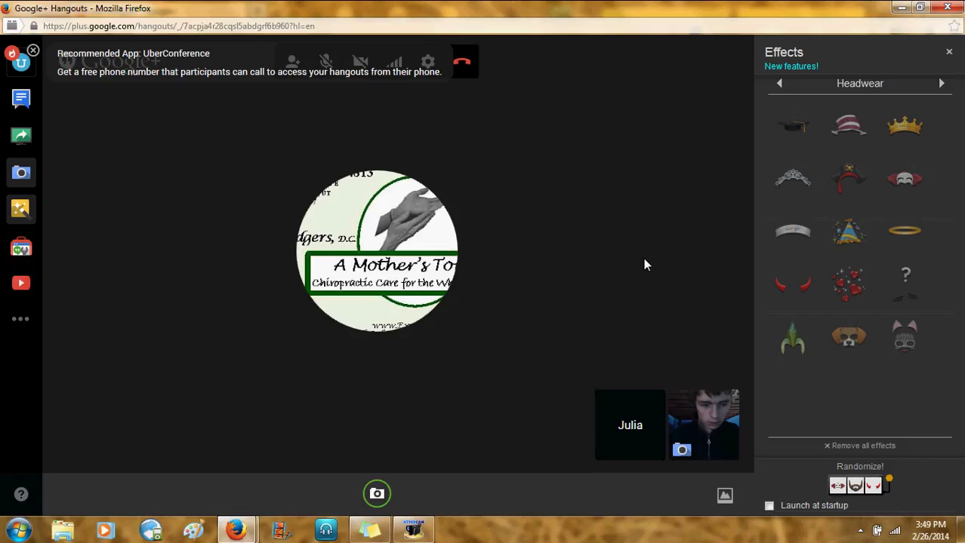
left_click(707, 427)
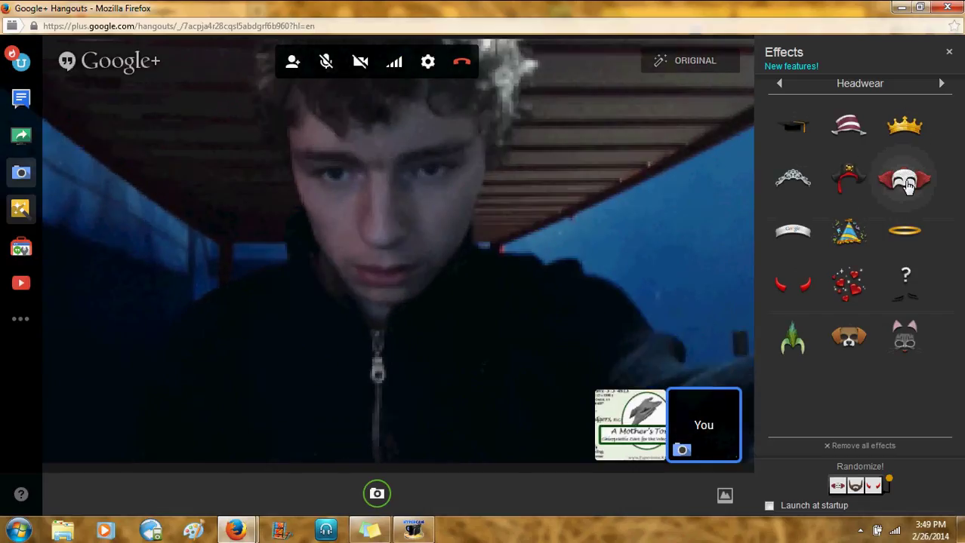
left_click(908, 182)
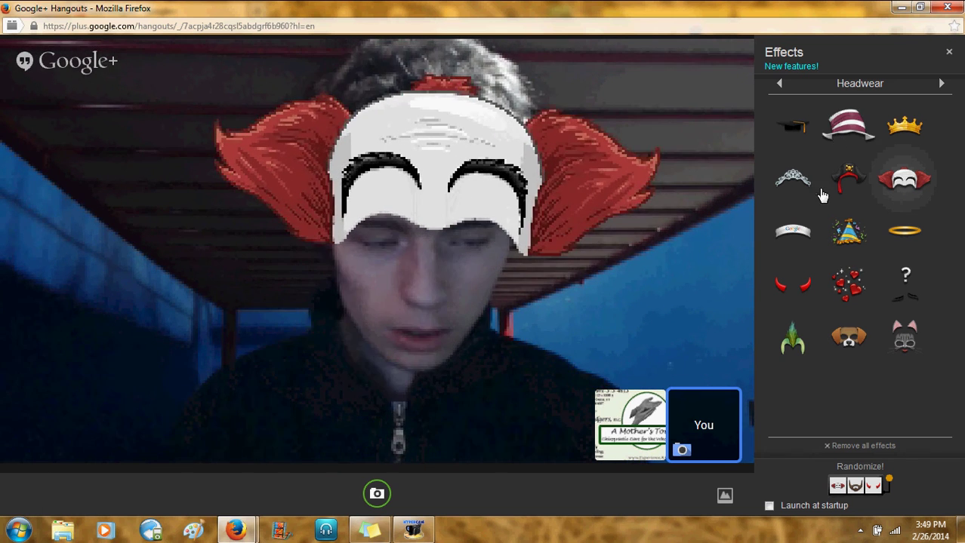
Try on the monocle from the eyewear effects and replace it with the snorkel mask
left_click(942, 85)
left_click(845, 130)
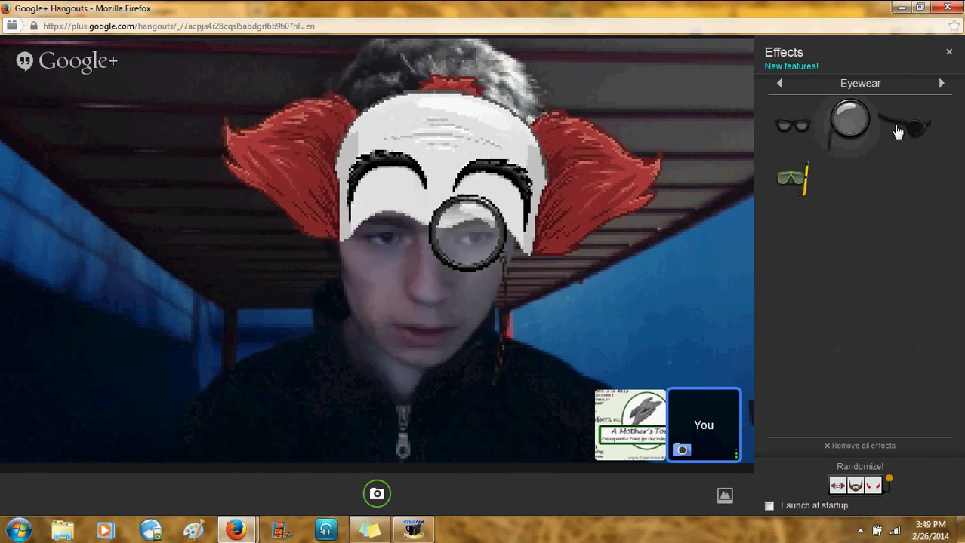
left_click(802, 178)
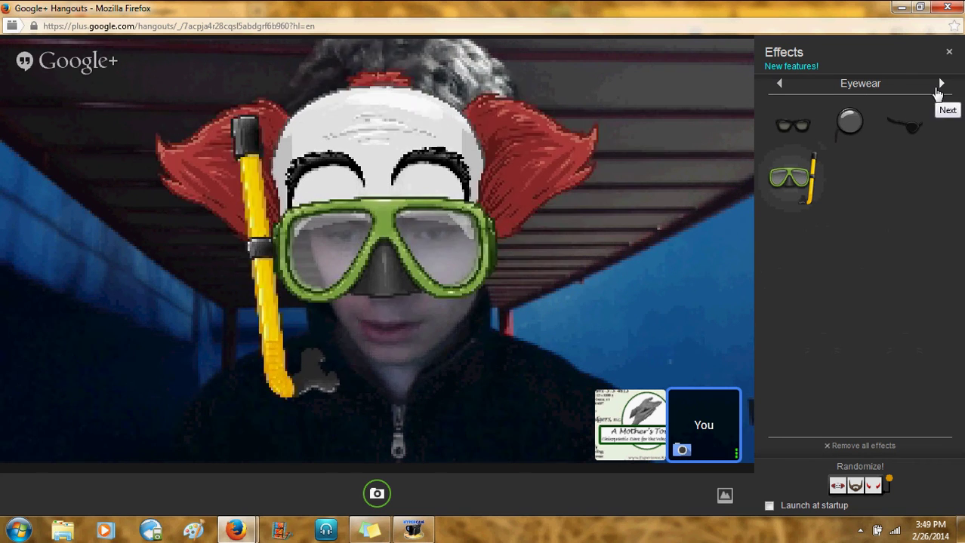
Add the grey beard from the facial hair effects and the birthday cake from the props
left_click(940, 84)
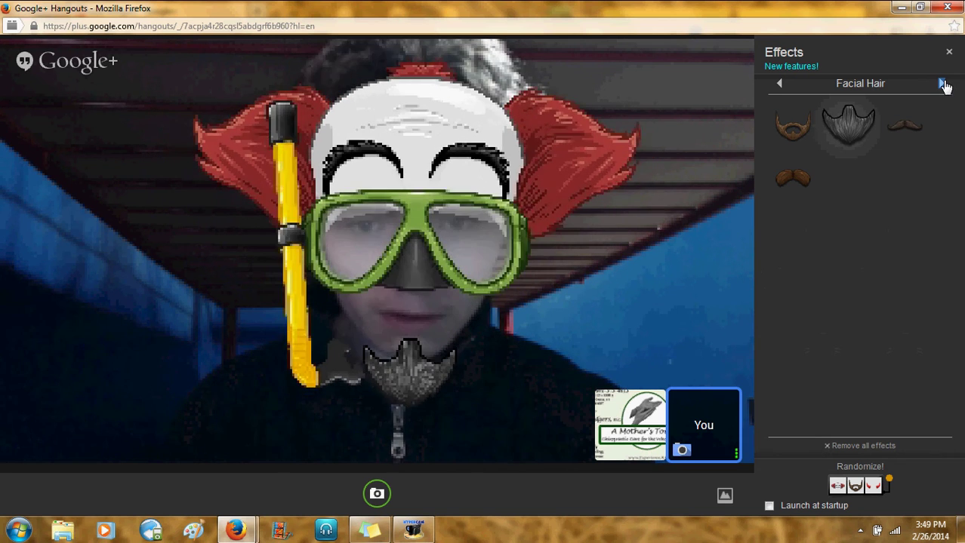
left_click(941, 86)
double_click(941, 86)
left_click(789, 142)
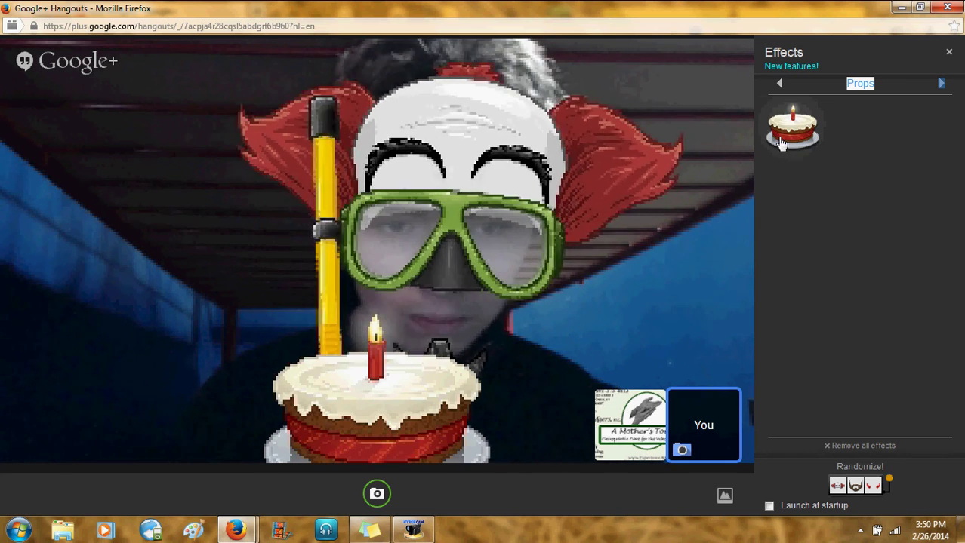
Remove the birthday cake prop, view the sound effects and dismiss the network notification
left_click(942, 89)
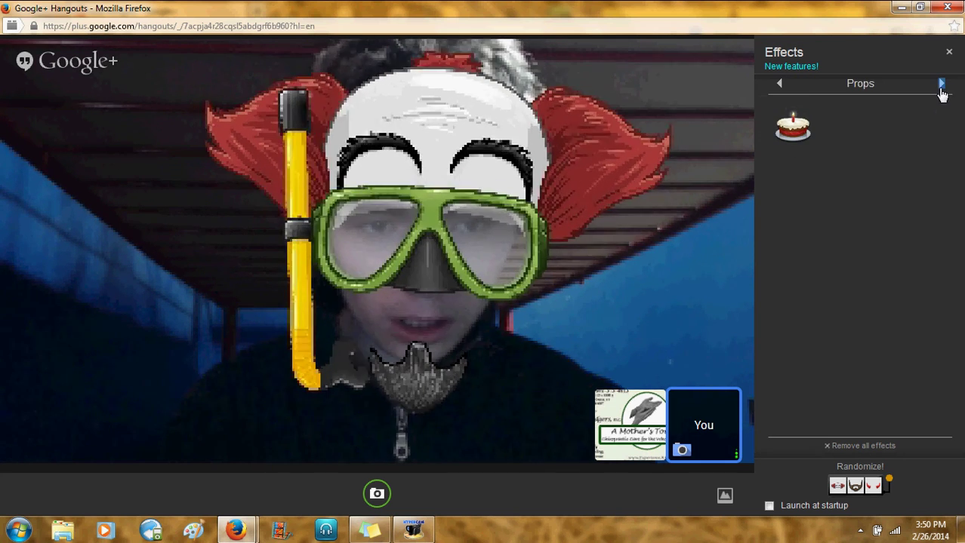
left_click(942, 84)
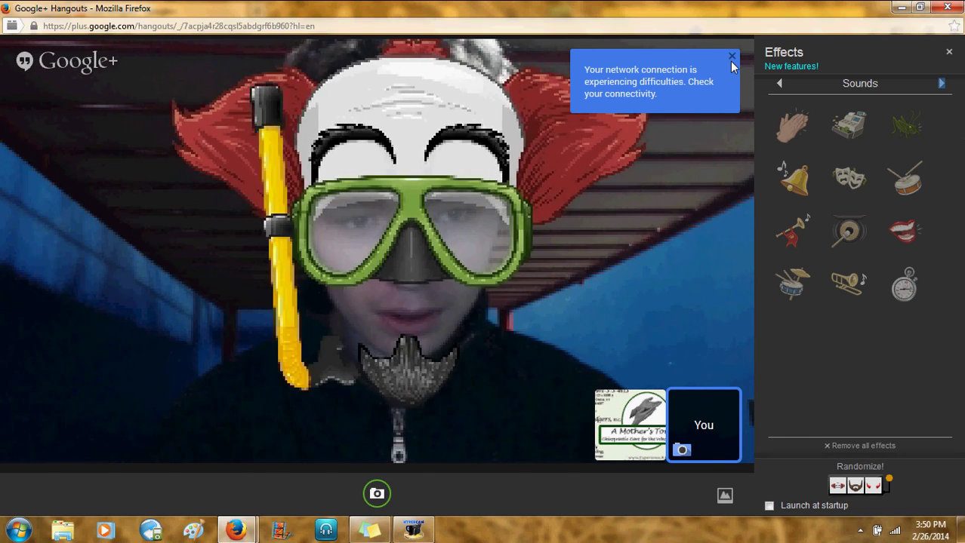
mouse_move(732, 68)
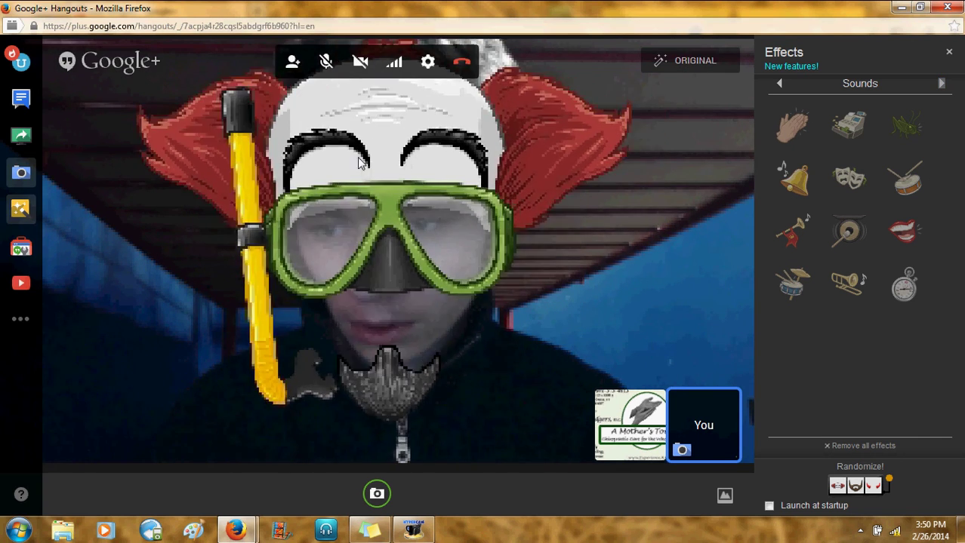
Try to open the YouTube app in the call, cancel it and return to your own video
left_click(22, 285)
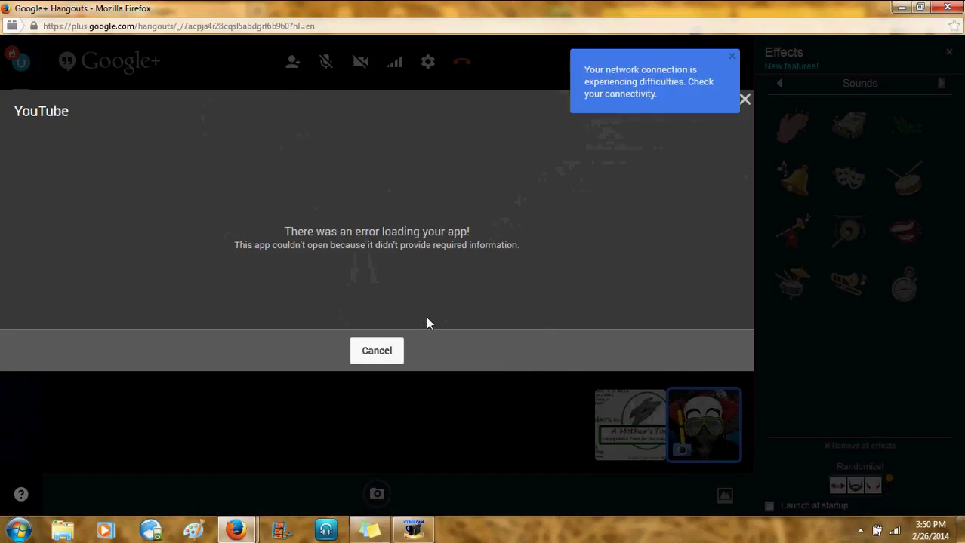
left_click(385, 351)
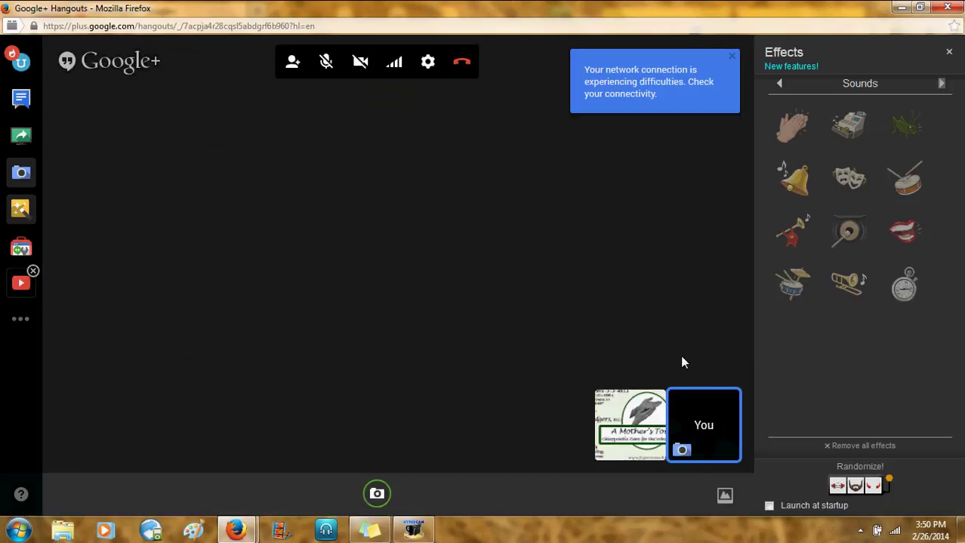
left_click(711, 409)
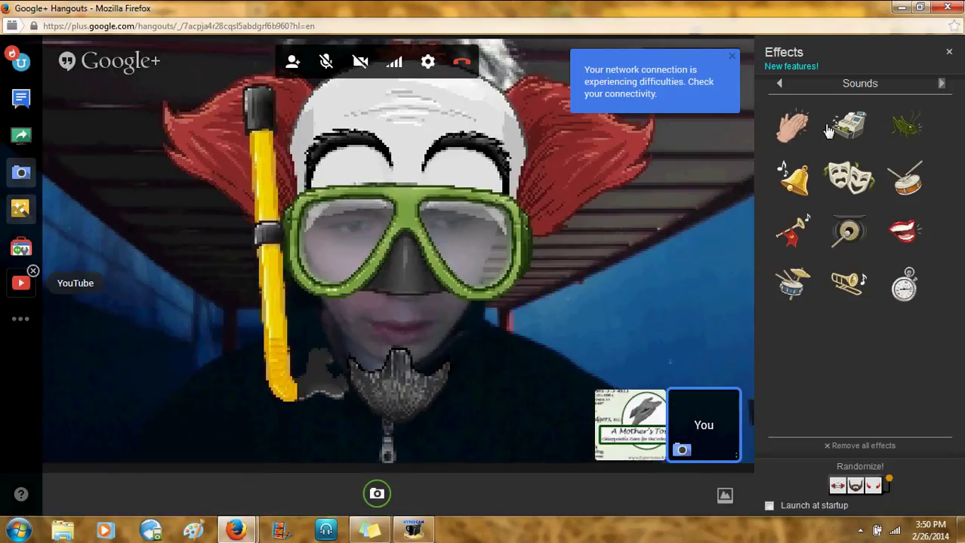
Look back through the effect categories to eyewear and facial hair, and close the effects
left_click(780, 86)
left_click(780, 84)
left_click(780, 85)
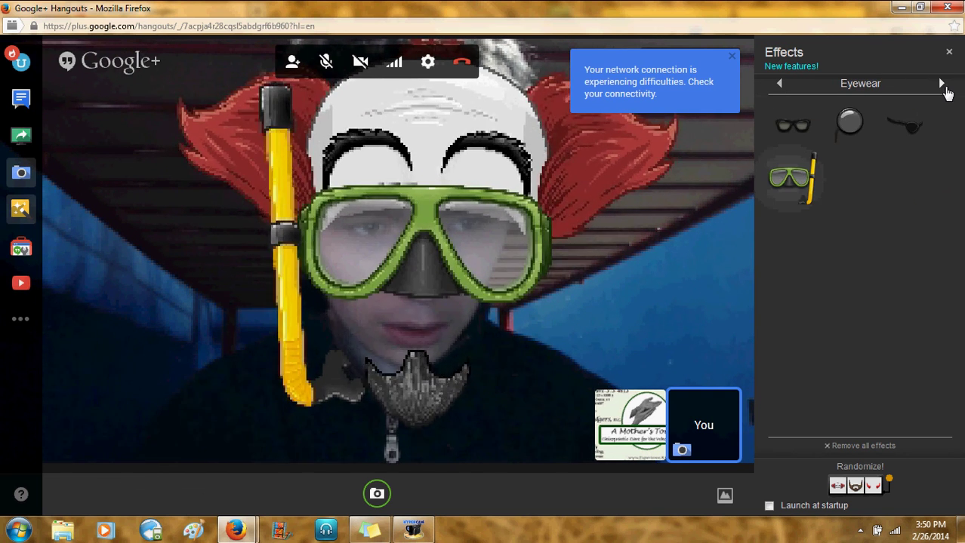
left_click(941, 84)
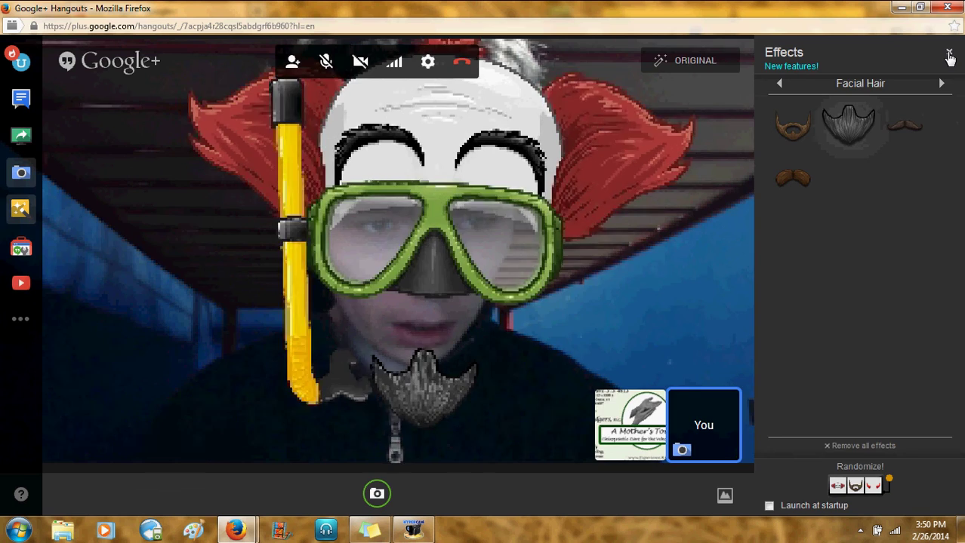
left_click(950, 56)
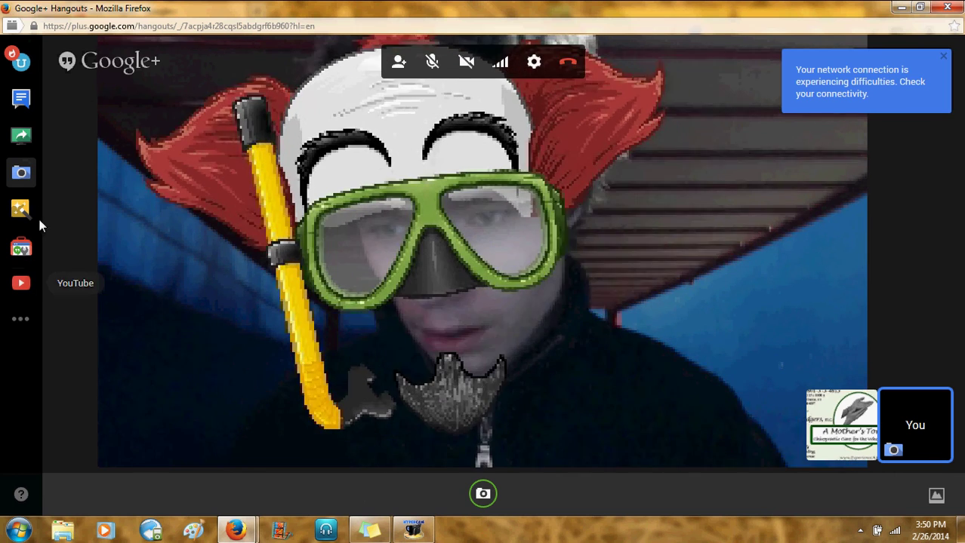
Reopen the effects, take off the grey beard and snorkel mask, remove all remaining effects and close the effects
left_click(23, 213)
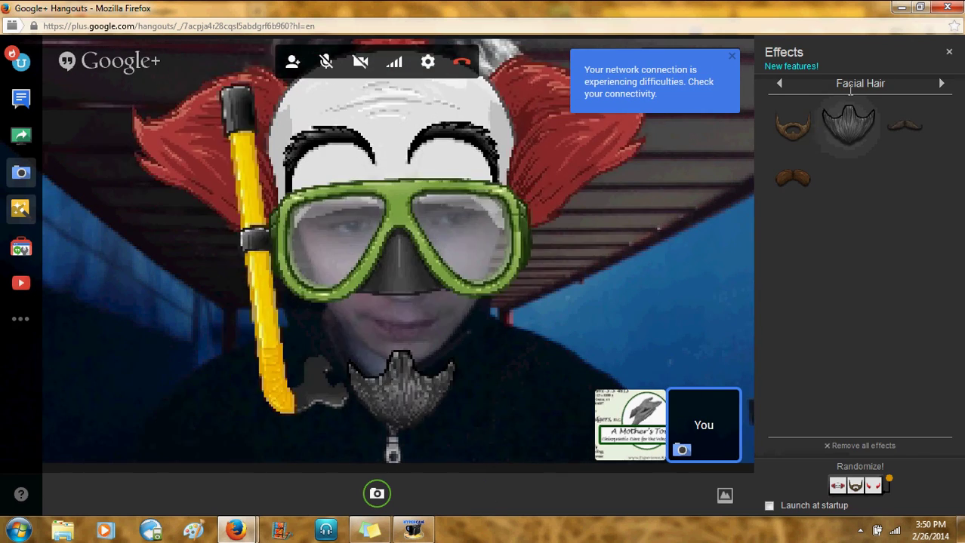
left_click(846, 121)
left_click(781, 84)
left_click(778, 84)
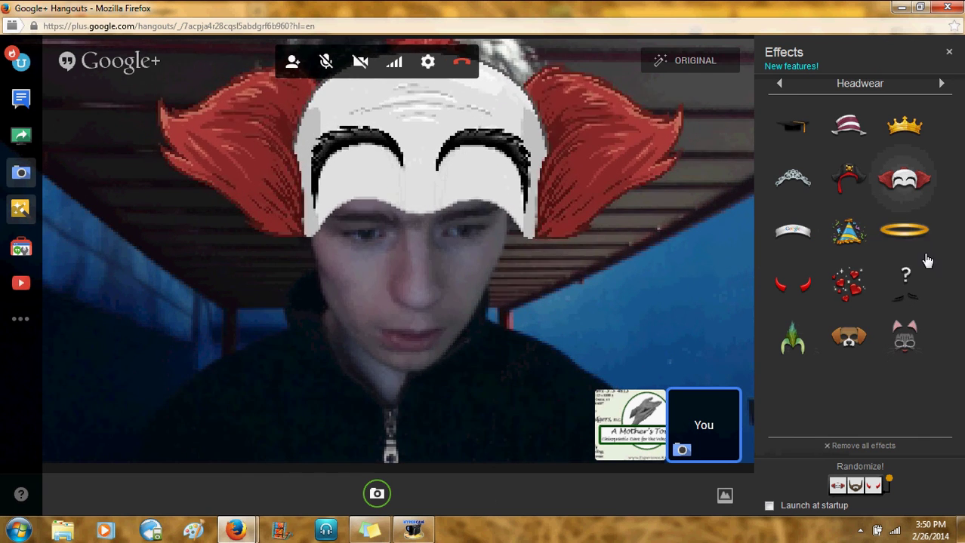
left_click(870, 448)
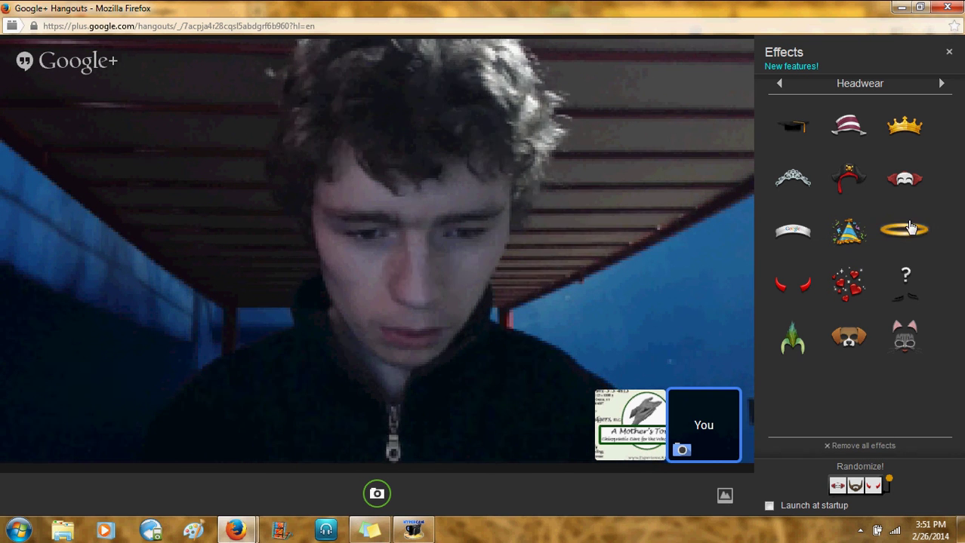
left_click(948, 52)
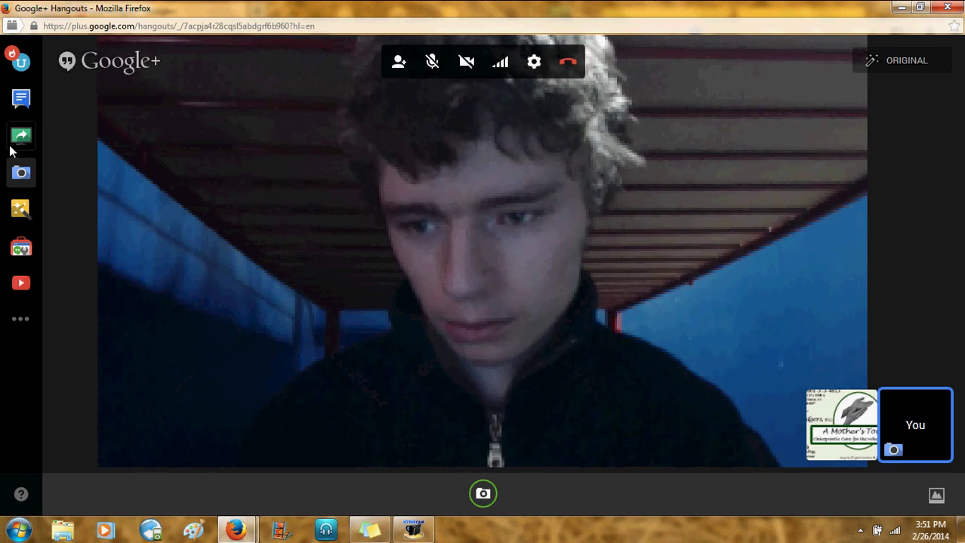
Open the YouTube app in the call, dismiss its welcome message and search for "coolshows101" videos to add to the playlist
left_click(18, 285)
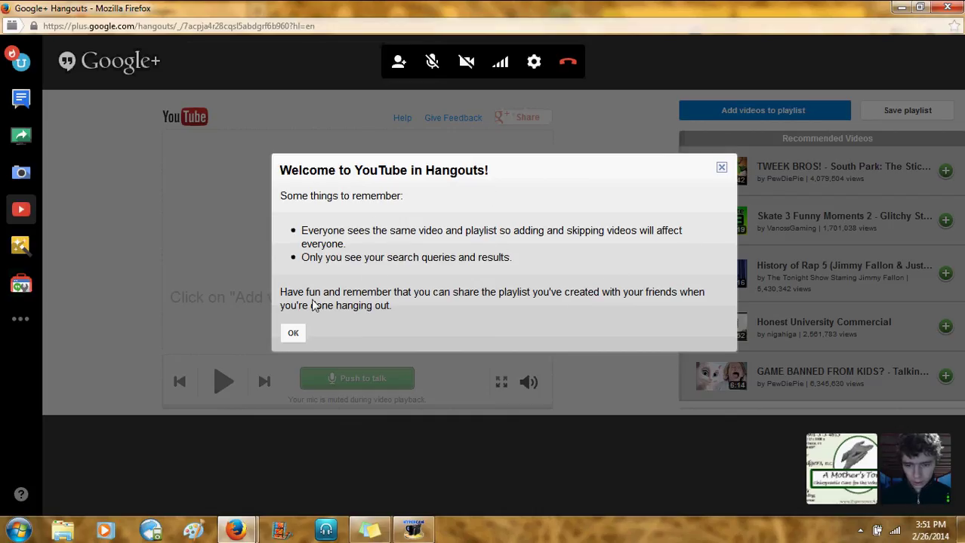
left_click(295, 332)
left_click(798, 114)
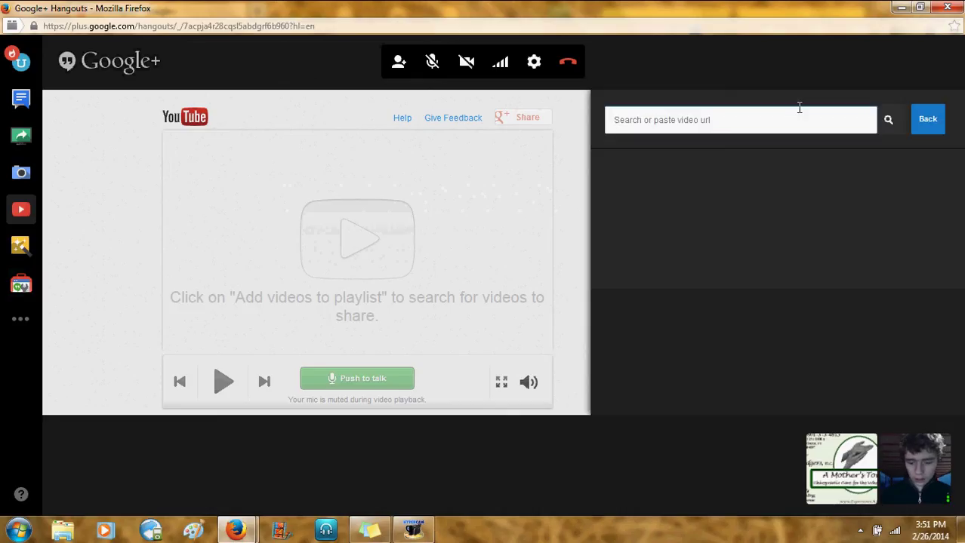
type("coolshow")
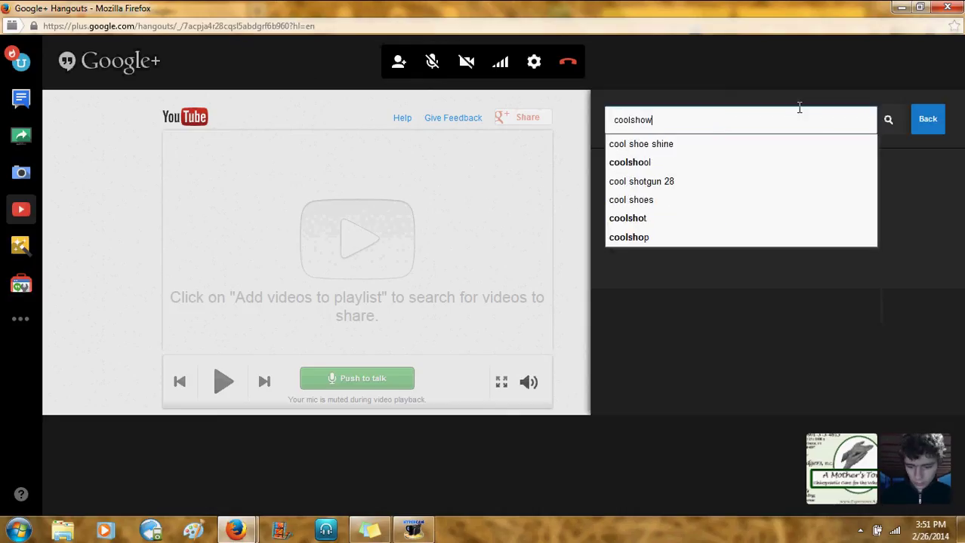
type("s101")
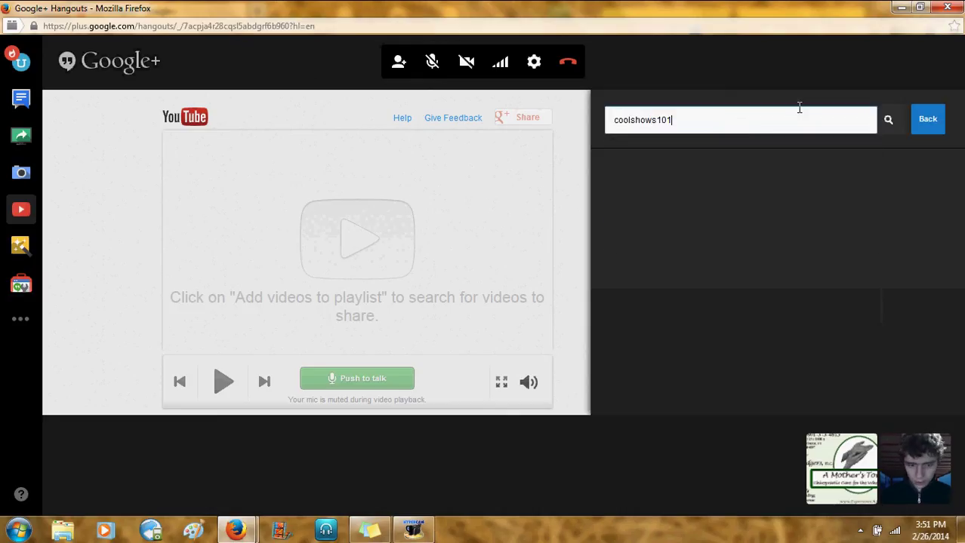
left_click(889, 120)
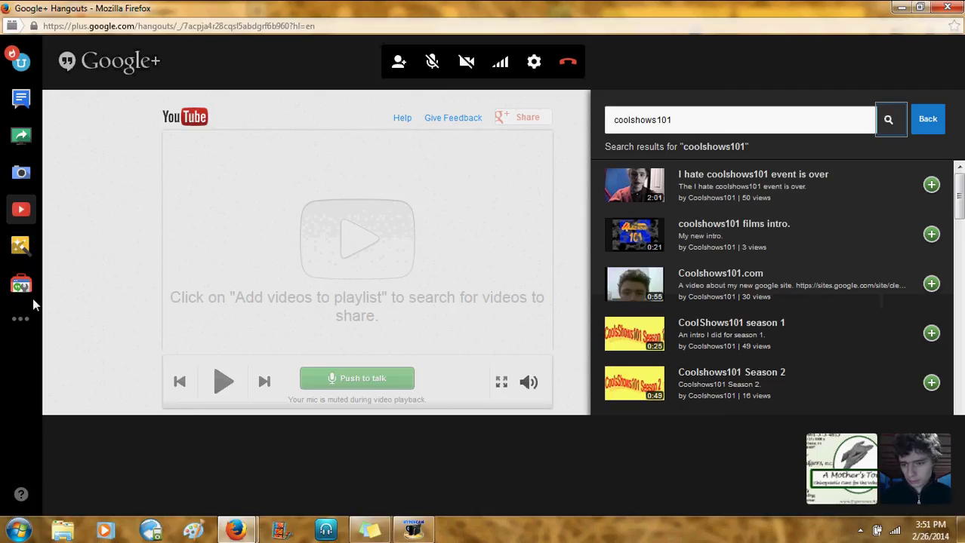
Open the Google Drive app in the call, view the My Drive documents and cancel the selection
left_click(21, 329)
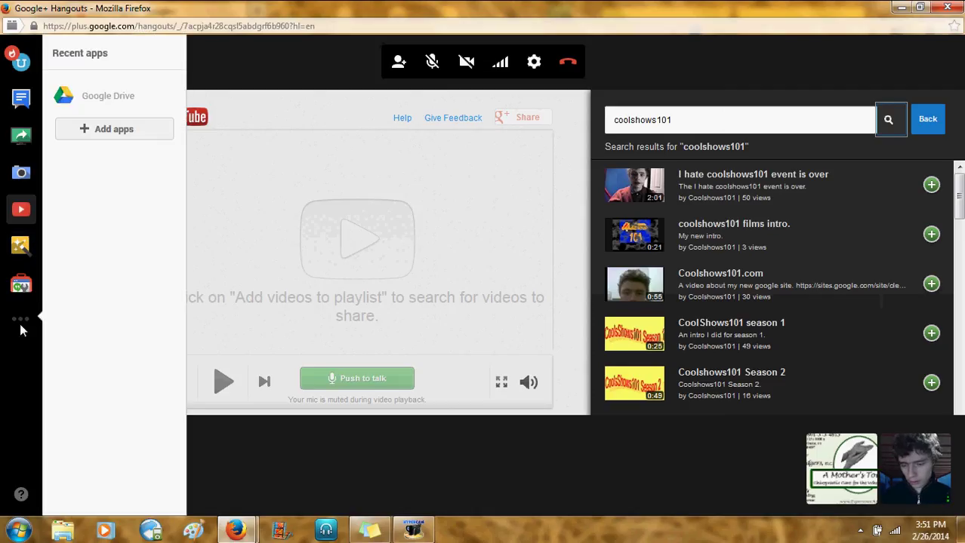
left_click(106, 96)
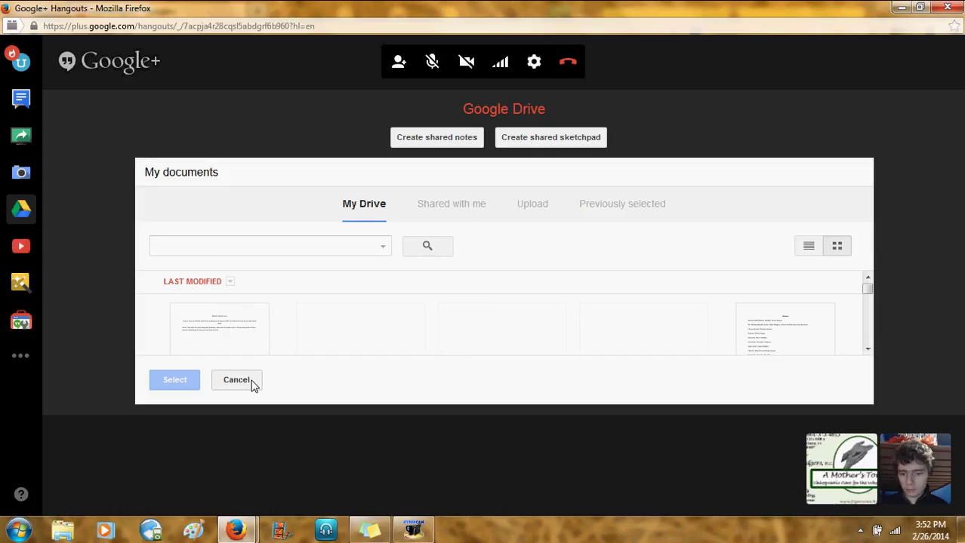
left_click(237, 380)
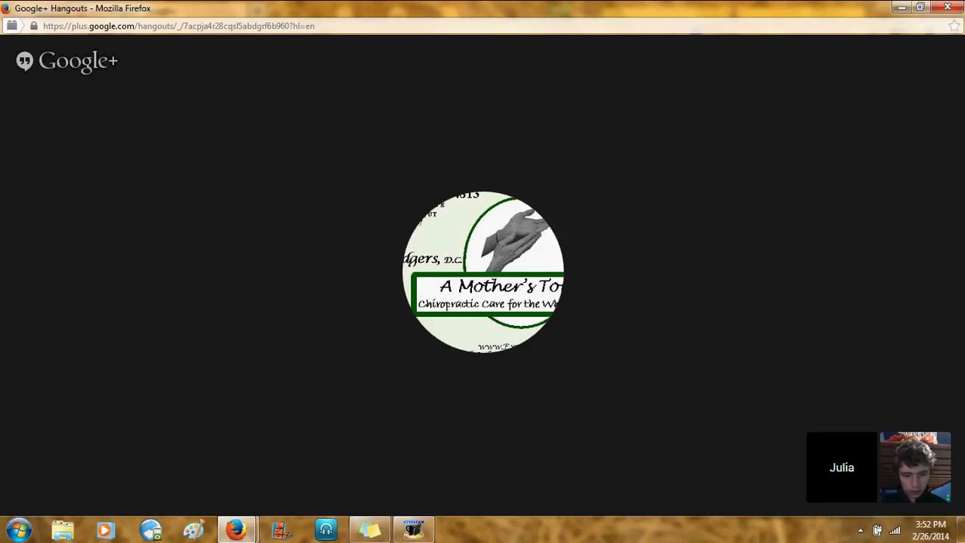
left_click(425, 534)
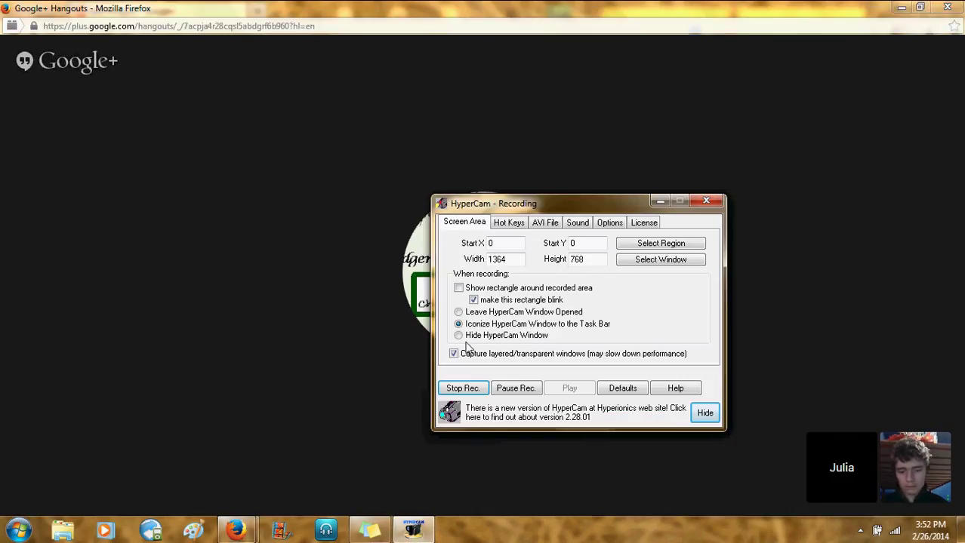